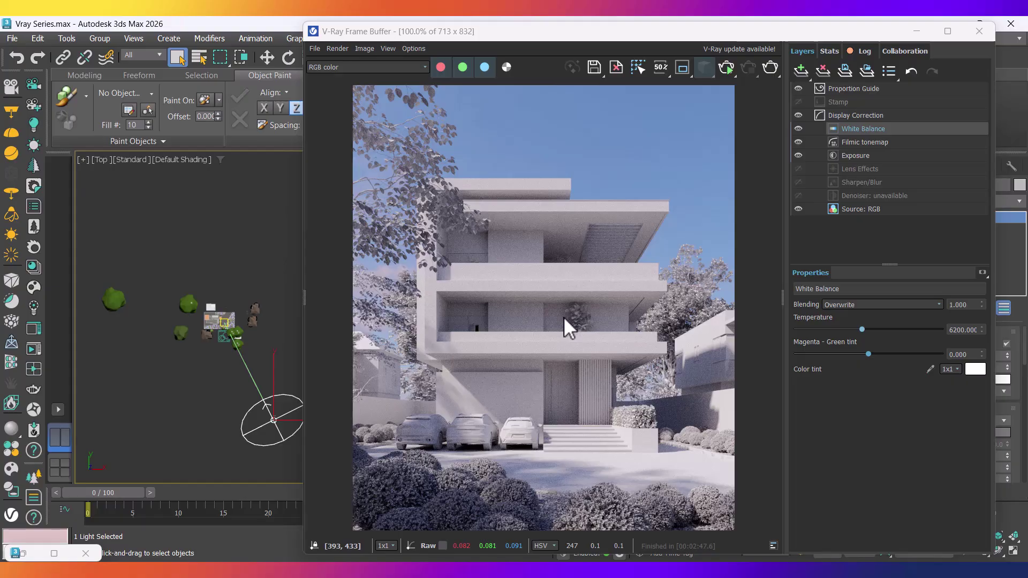
Step: Open the reference image Daylight HDRI.png, compare it with the neighbouring image, and close the viewer
left_click(569, 570)
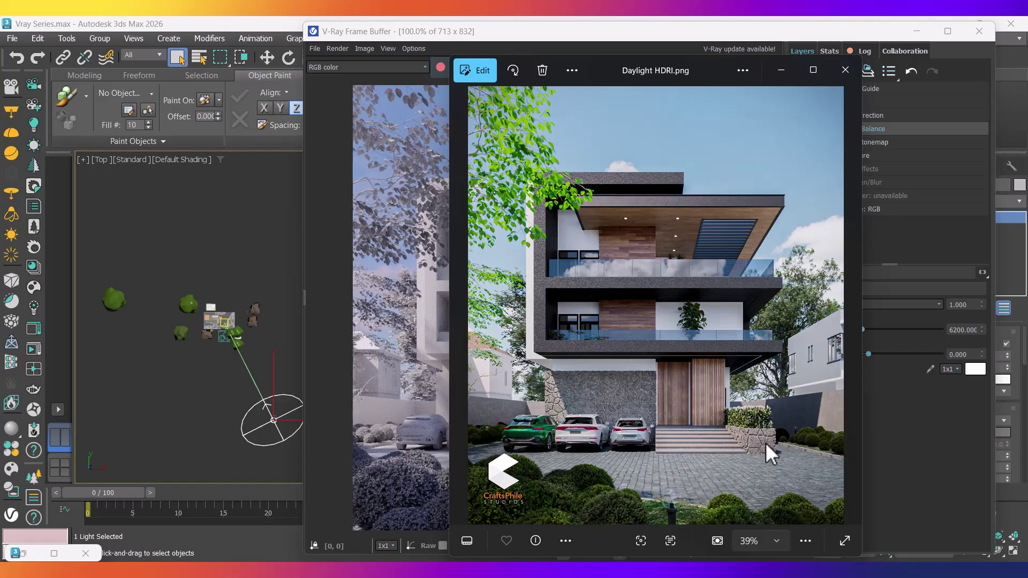
key("Right")
key("Left")
key("Right")
key("Left")
left_click(846, 70)
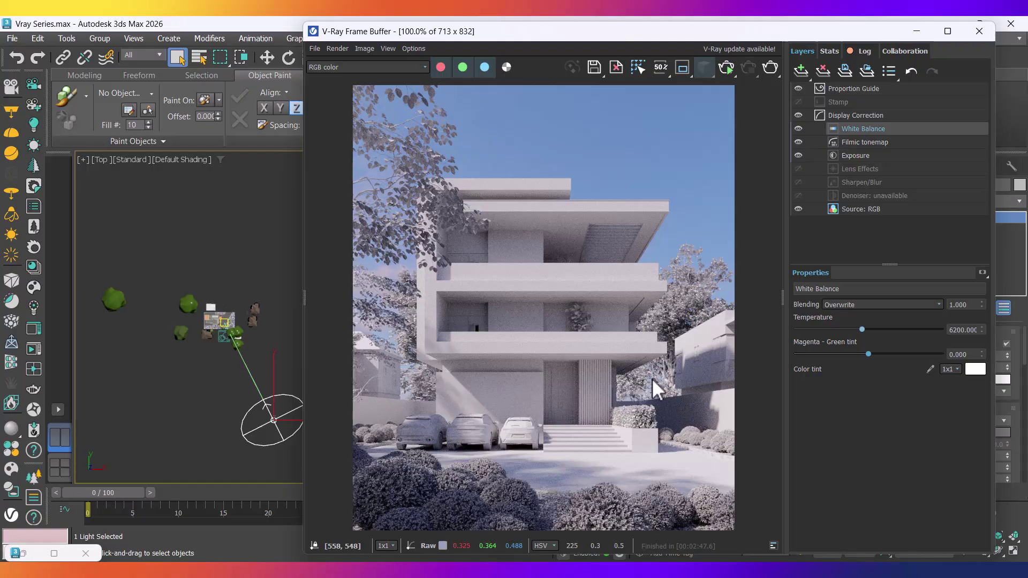
Step: Start interactive rendering in the frame buffer and switch off the selected V-Ray sun
left_click_drag(723, 36, 681, 57)
left_click(683, 92)
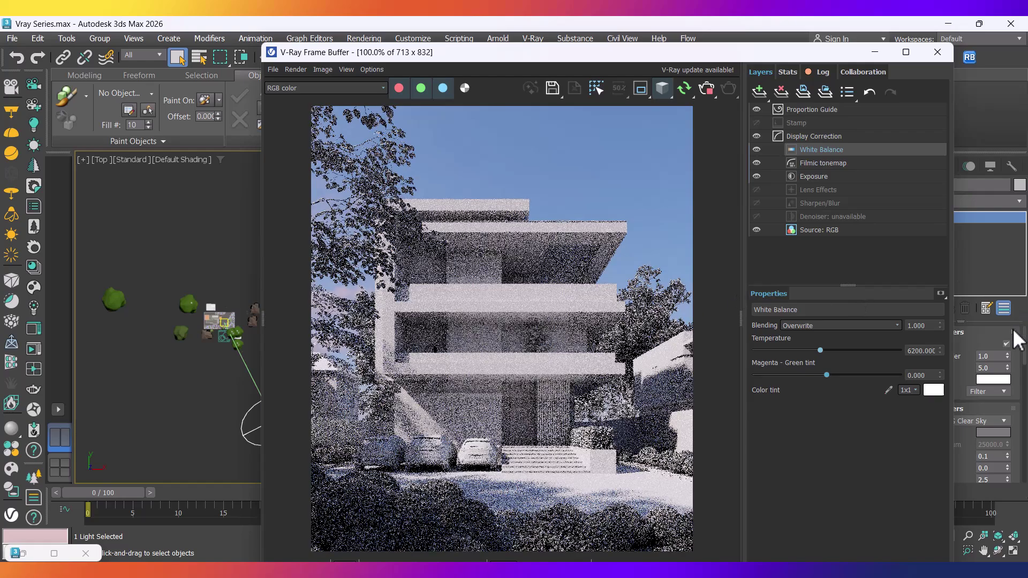
left_click(1007, 345)
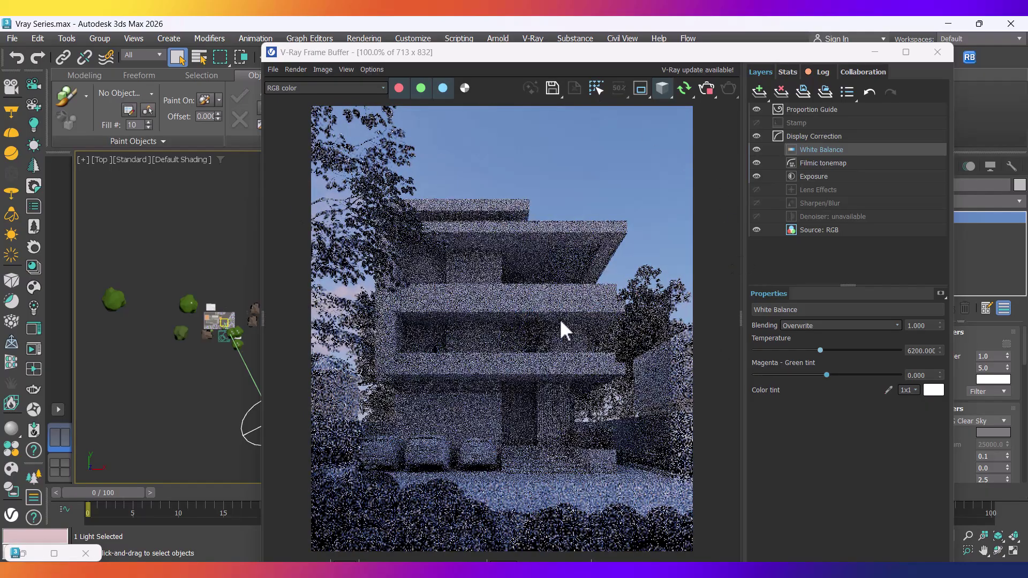
Step: Restore the Chaos Cosmos Browser and show the Day category of its HDRIs
left_click_drag(537, 57, 628, 54)
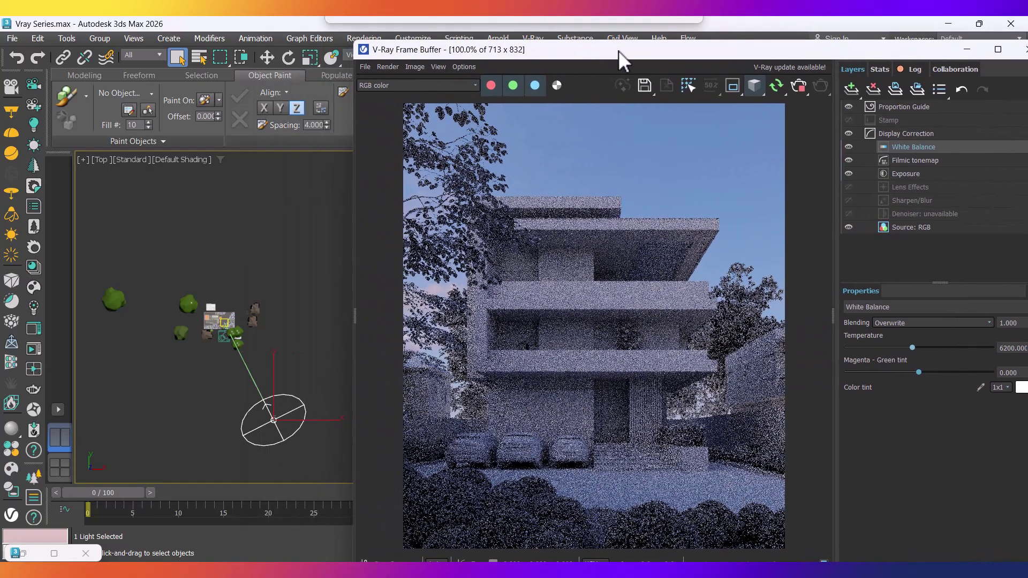
left_click(53, 553)
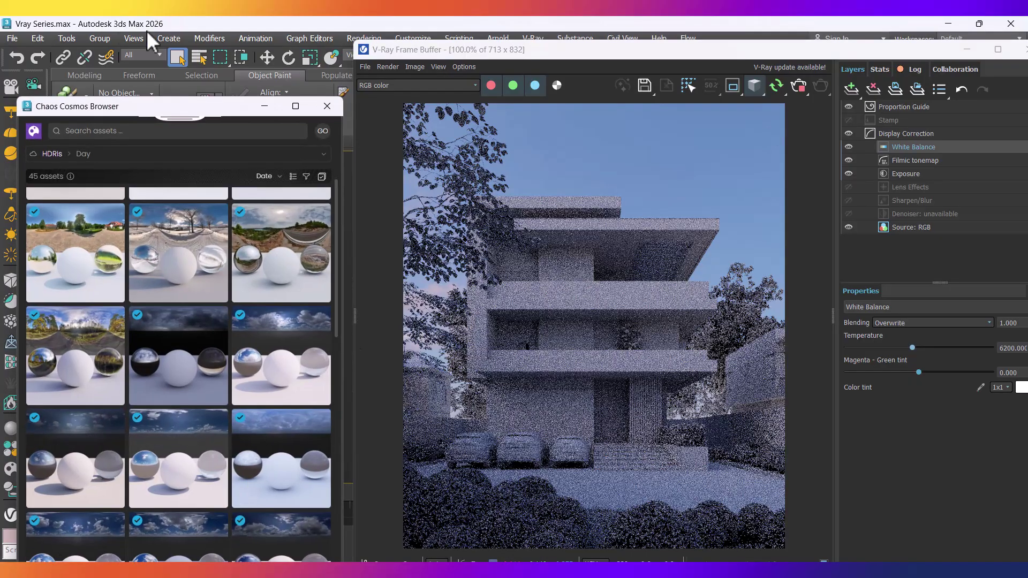
left_click_drag(109, 115, 233, 85)
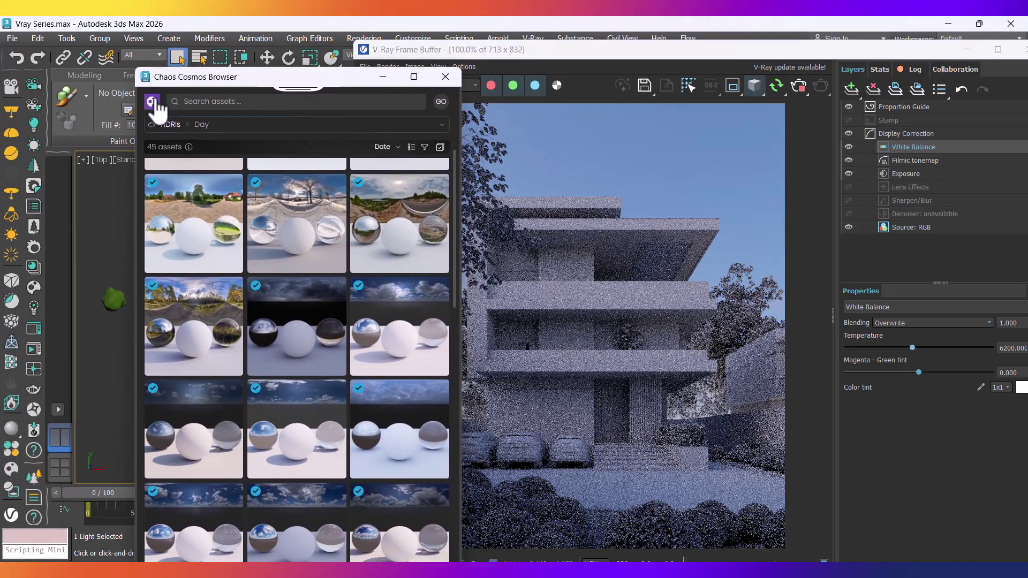
left_click(152, 101)
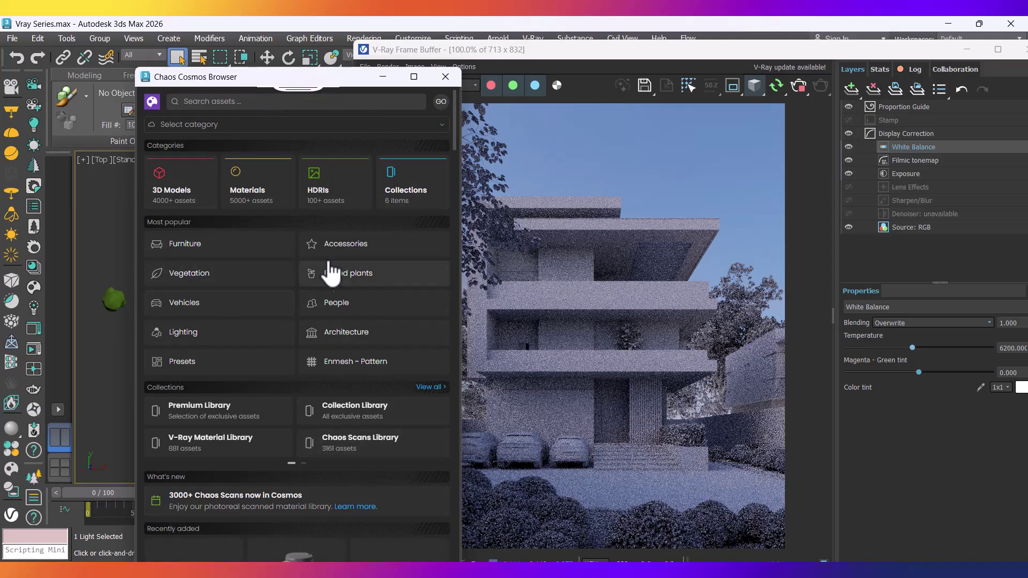
left_click(332, 195)
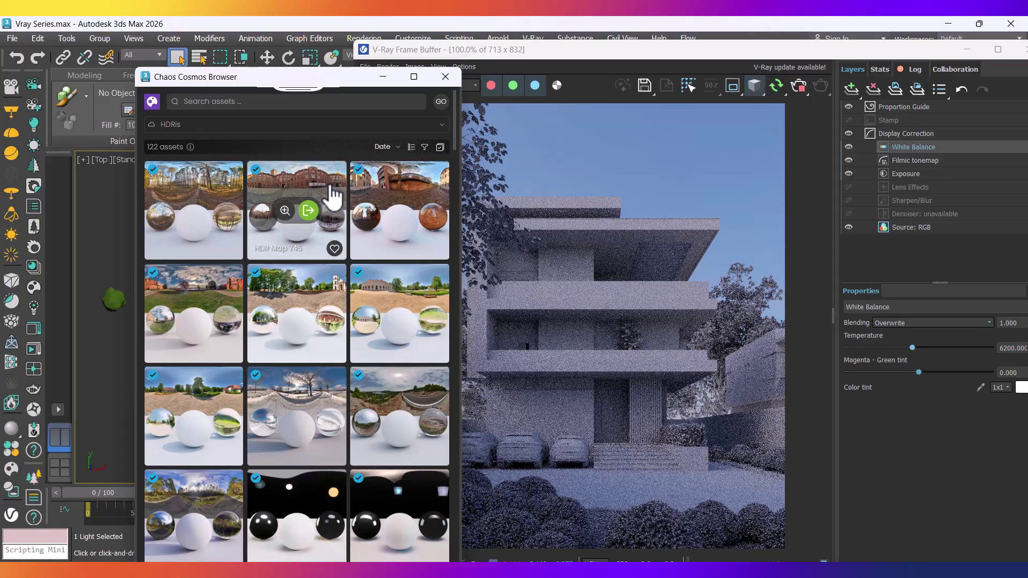
left_click(193, 126)
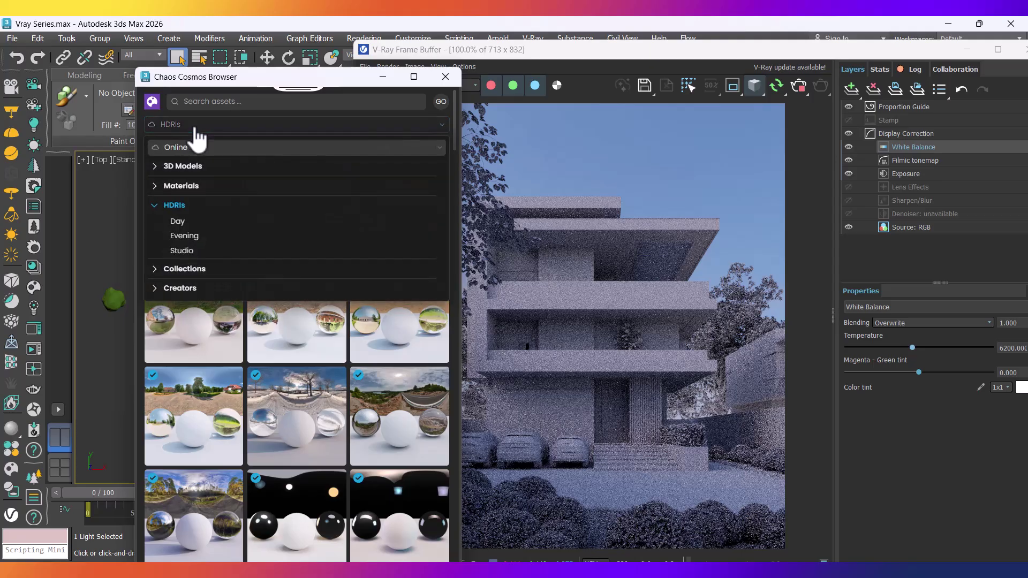
left_click(178, 222)
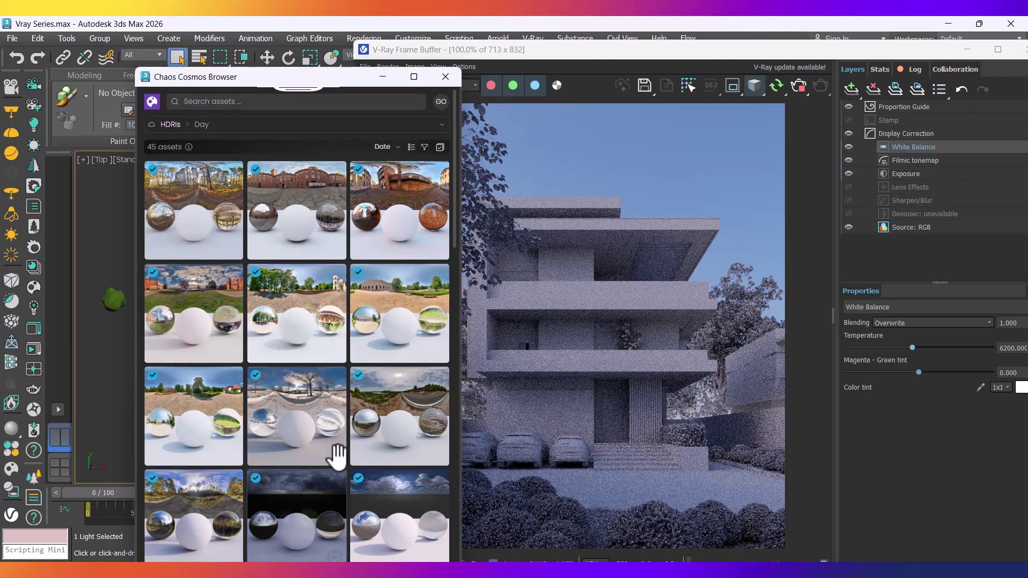
Step: Import the Day 025 HDRI into the scene and minimise the Chaos Cosmos Browser
left_click_drag(247, 82, 298, 50)
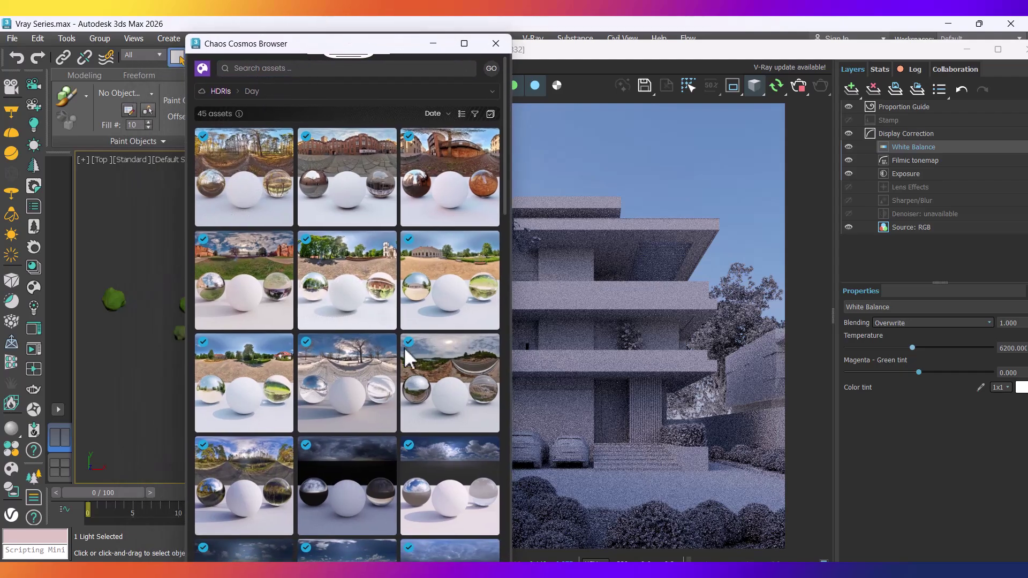
scroll(383, 395, "down", 6)
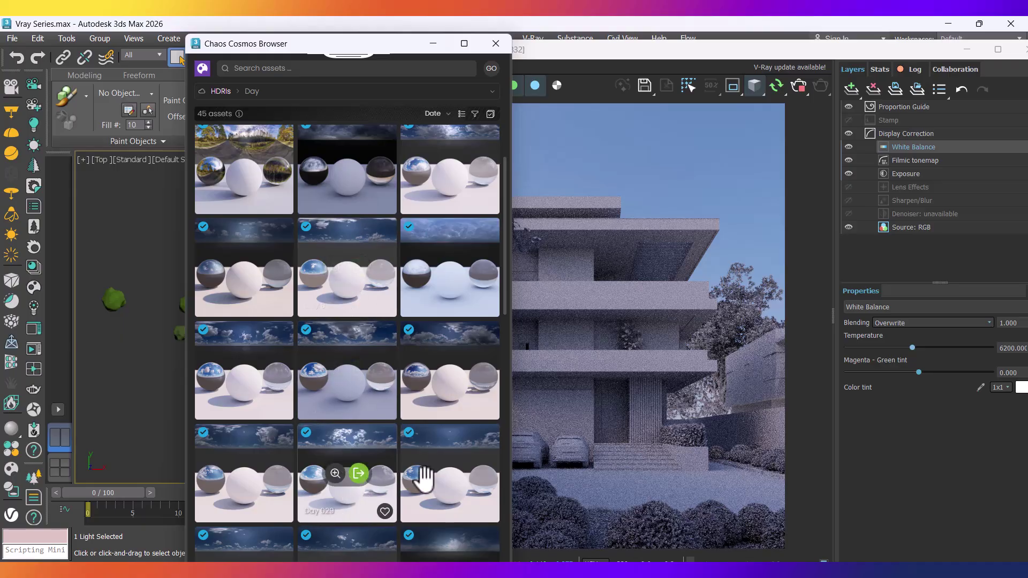
left_click(463, 476)
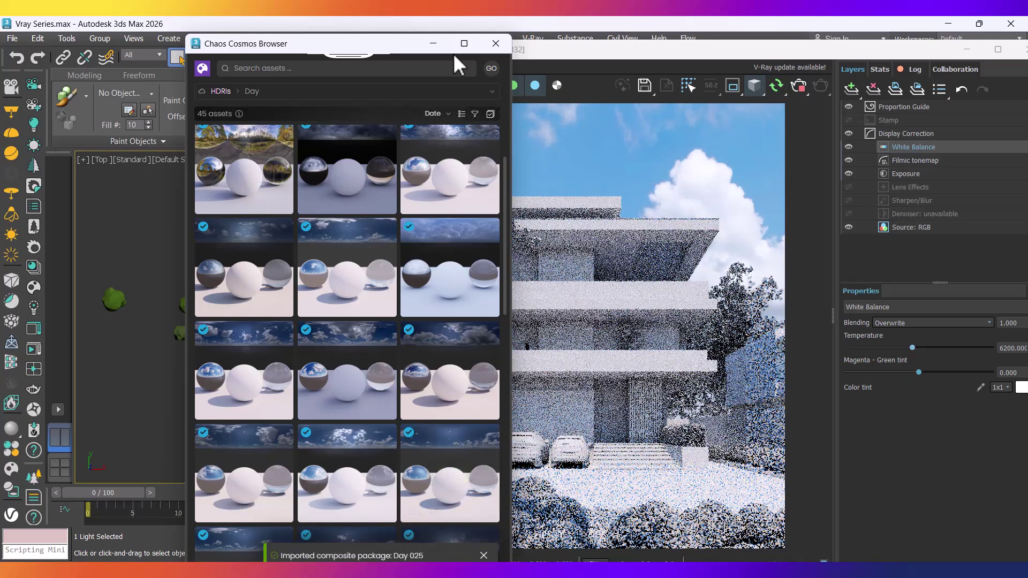
left_click(434, 43)
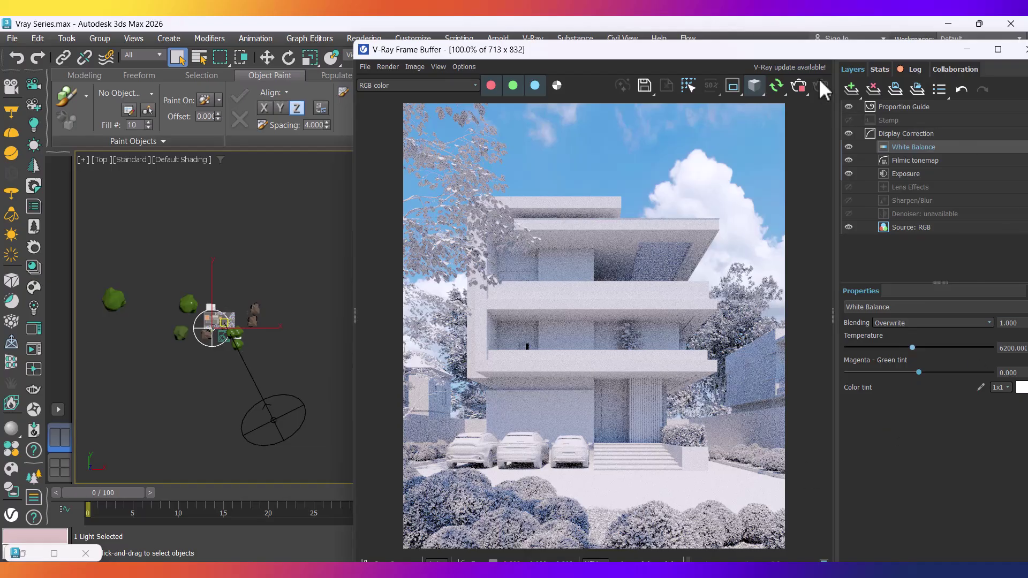
Step: Turn on the clip warning in the Exposure layer of the frame buffer
left_click_drag(733, 54, 631, 33)
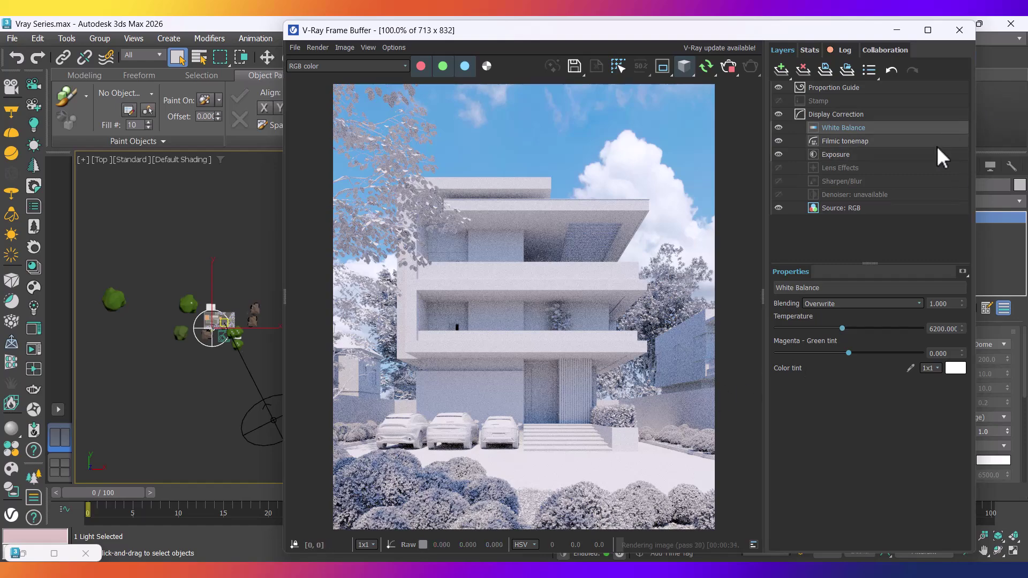
left_click(839, 155)
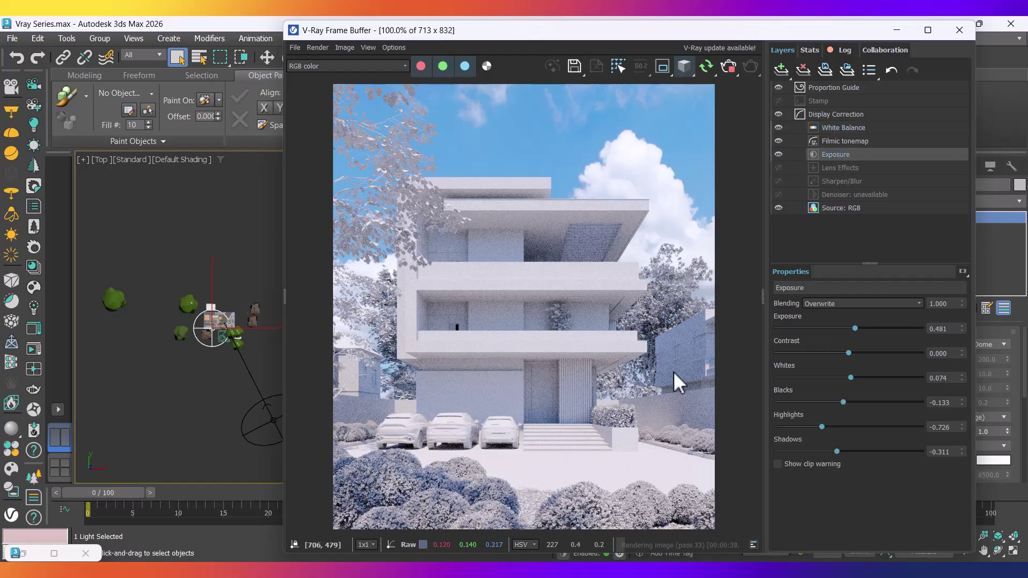
left_click(778, 464)
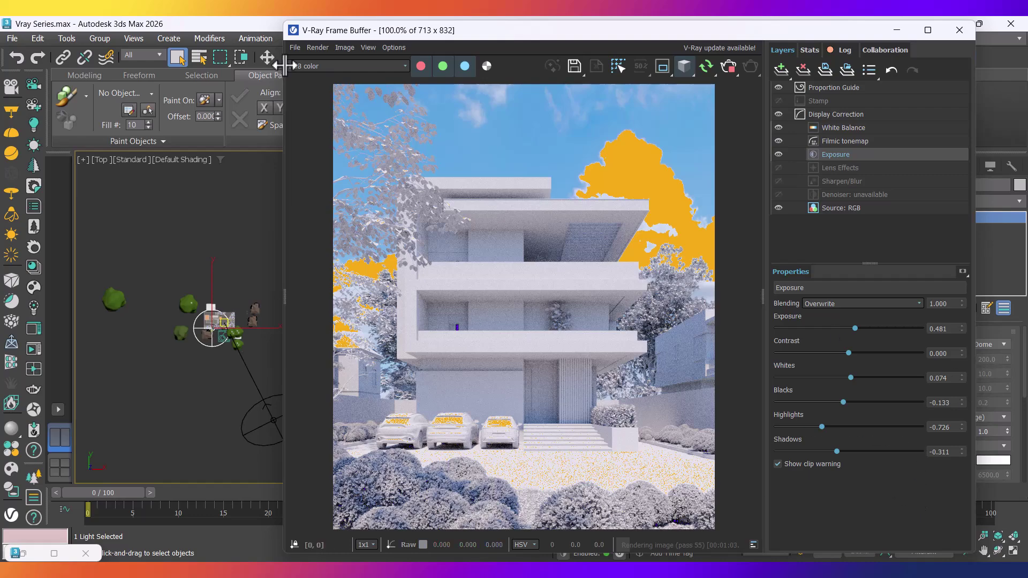
Step: Move the new dome light in the Top view away from the building to the empty area below the trees
left_click(265, 58)
scroll(223, 348, "up", 2)
scroll(223, 349, "up", 2)
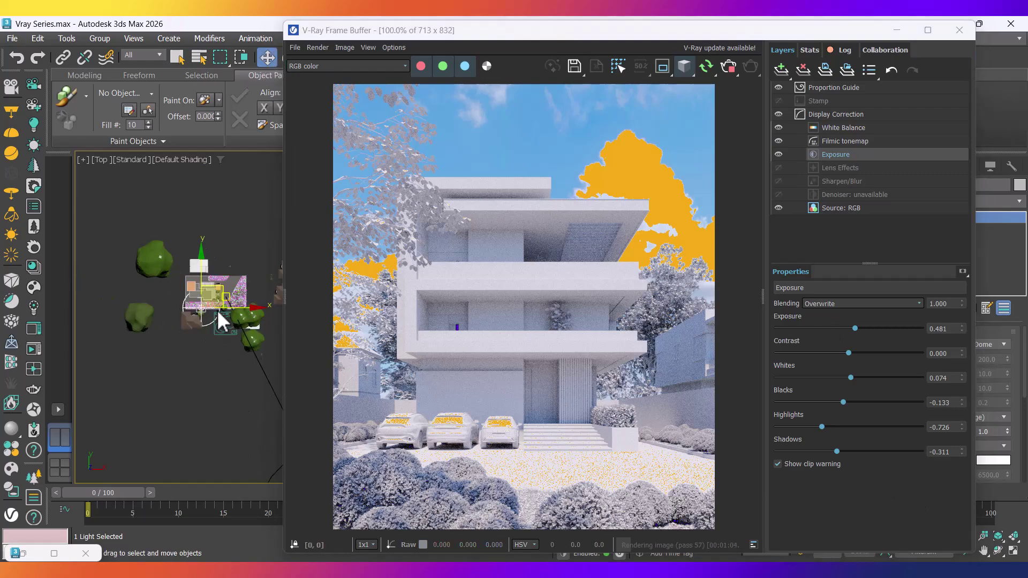
left_click_drag(218, 294, 247, 358)
scroll(242, 359, "up", 5)
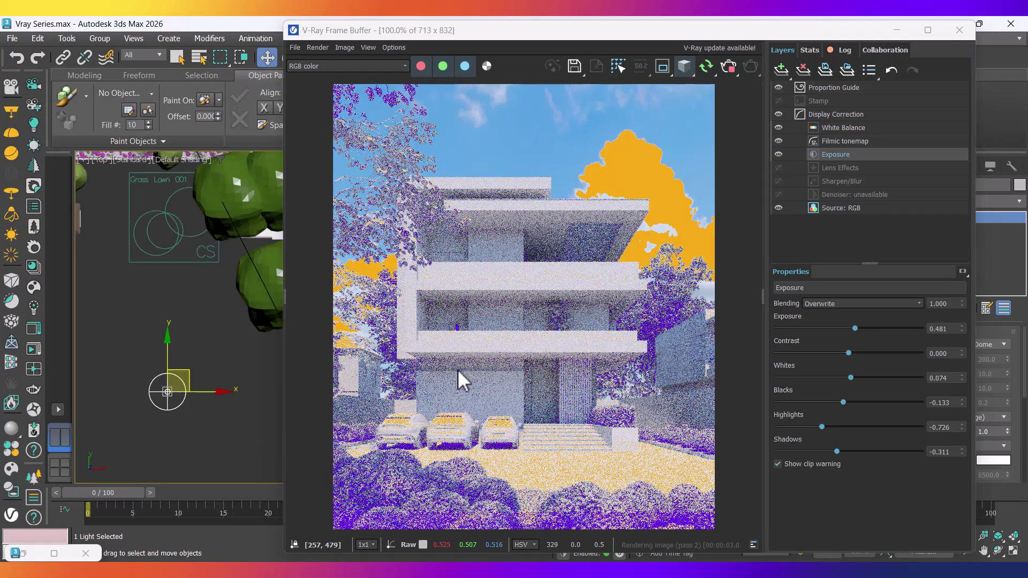
middle_click_drag(156, 369, 150, 346)
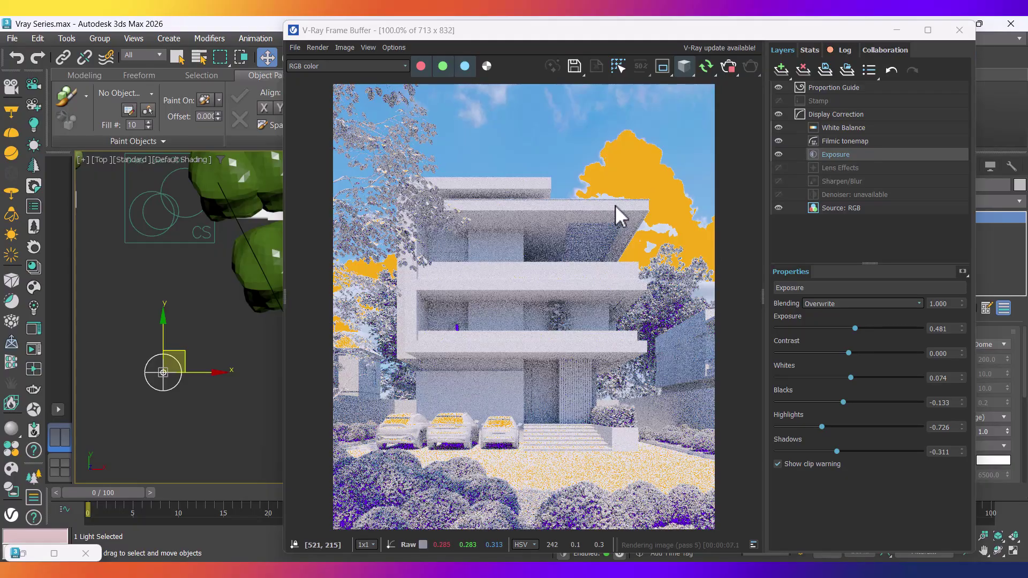
Step: Try a multiplier of 0.8 for the dome light
left_click_drag(680, 33, 563, 37)
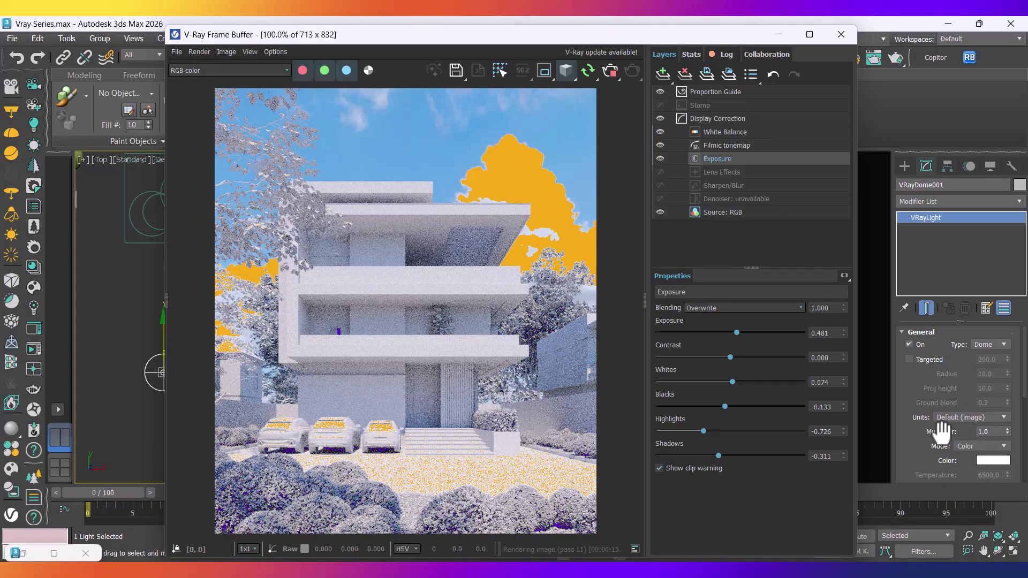
double_click(988, 432)
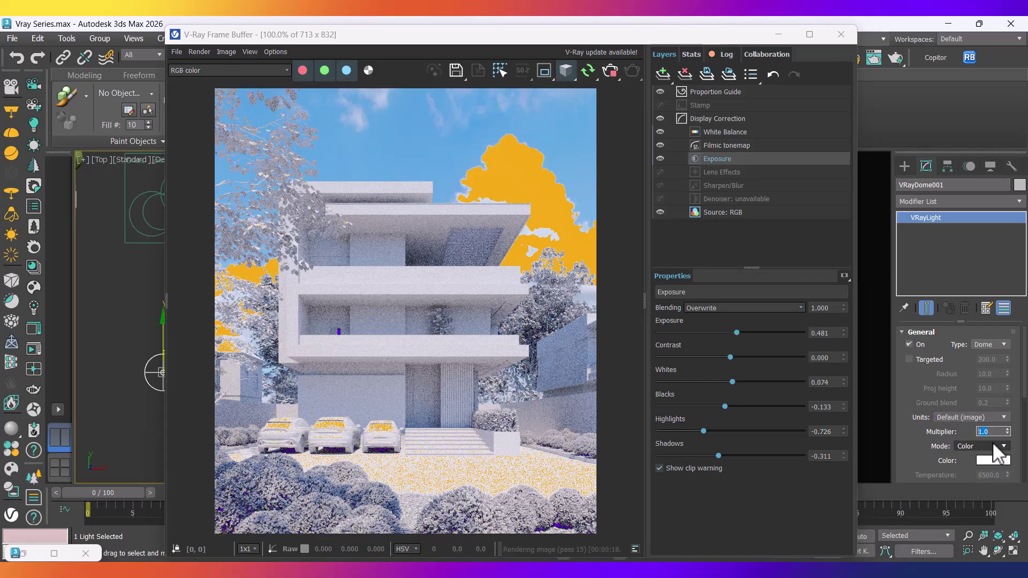
type(".8")
key("Return")
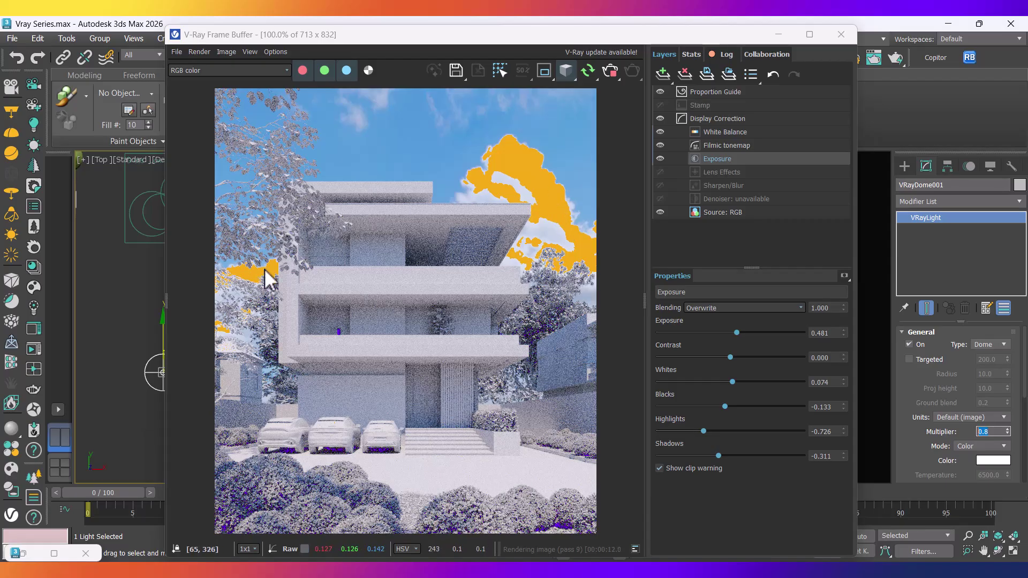
Step: Set the dome light's multiplier to 0.75 and turn off the clip warning in the Exposure layer
left_click(984, 432)
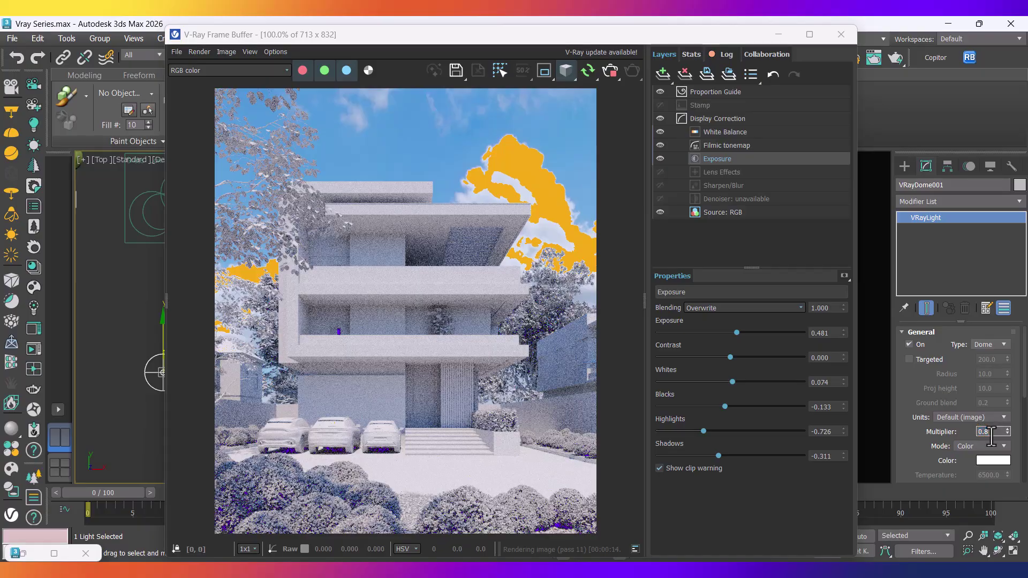
key("BackSpace")
type("75")
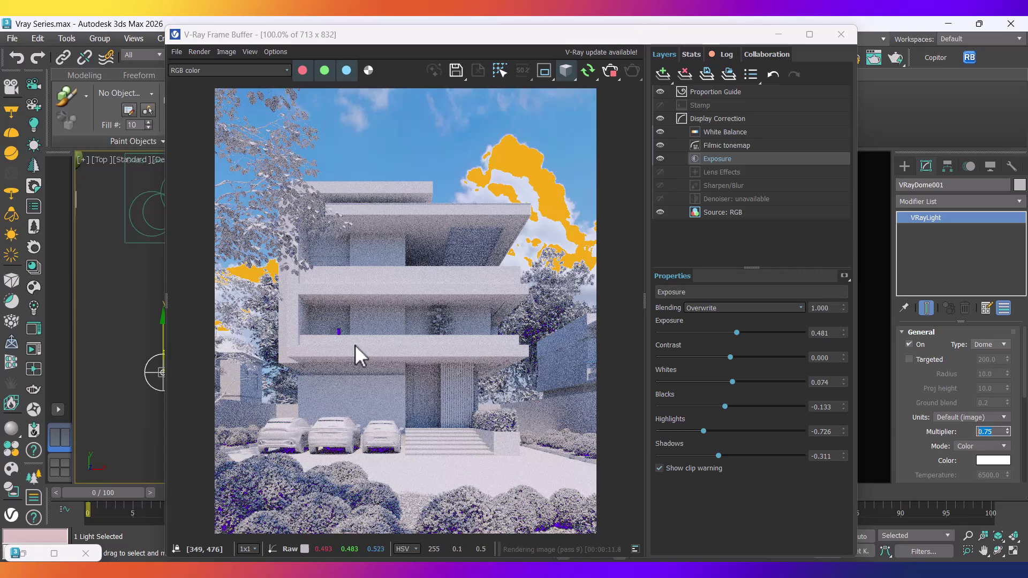
left_click(660, 468)
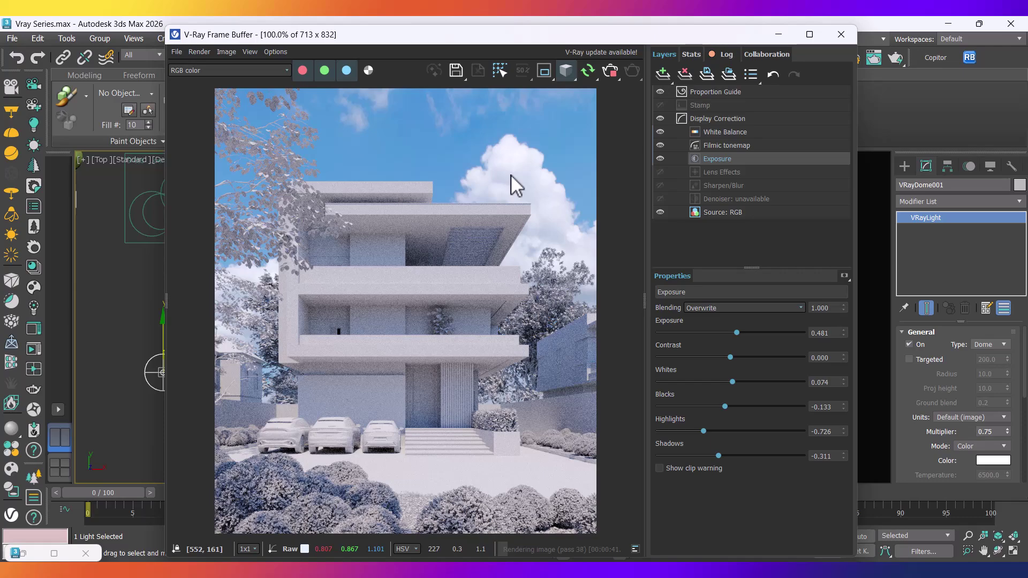
Step: Reselect the Day 025 dome light in the Top view and enable Lock texture to icon in its dome light settings
left_click_drag(409, 34, 491, 42)
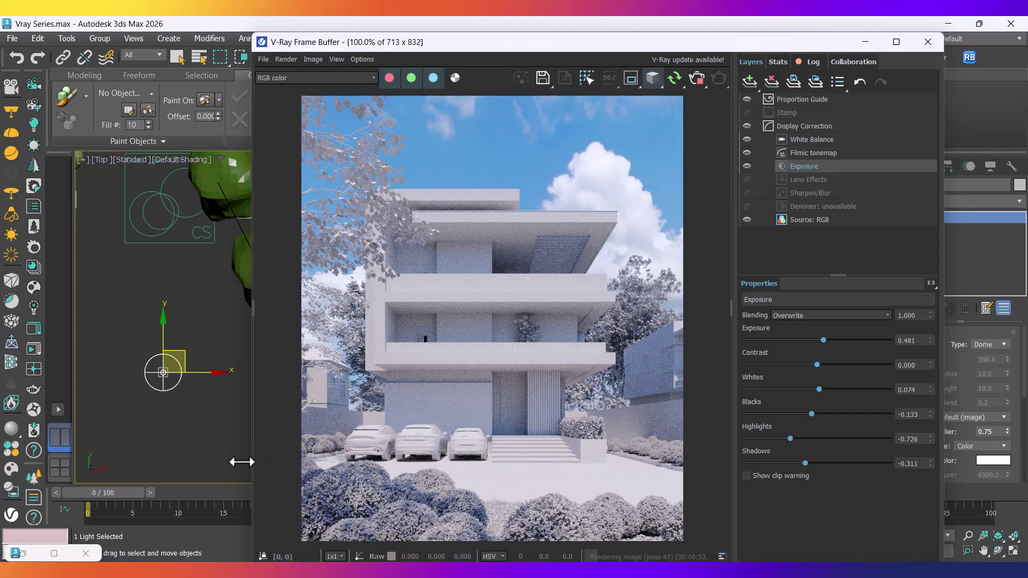
left_click(189, 434)
scroll(181, 397, "up", 3)
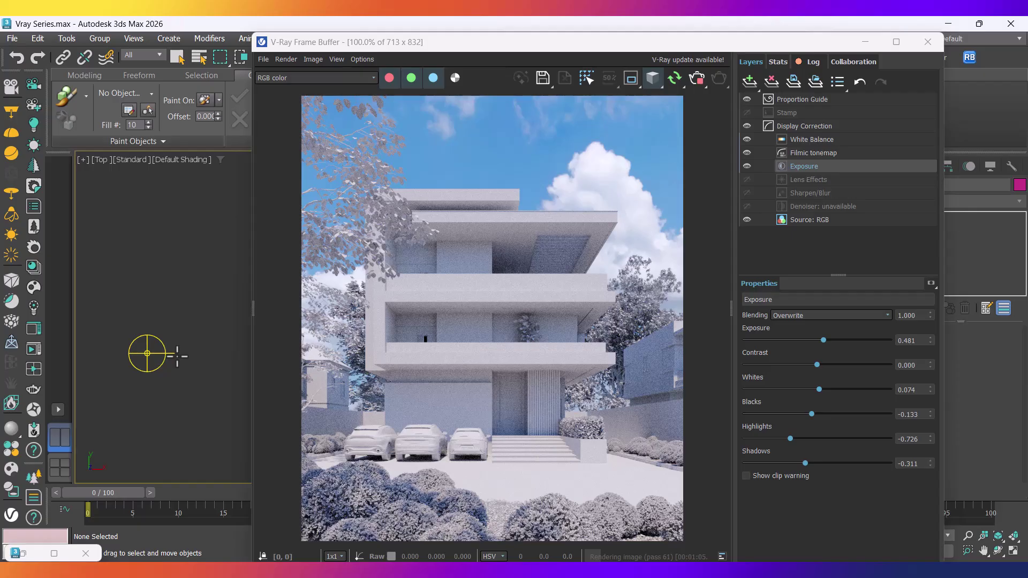
left_click(147, 354)
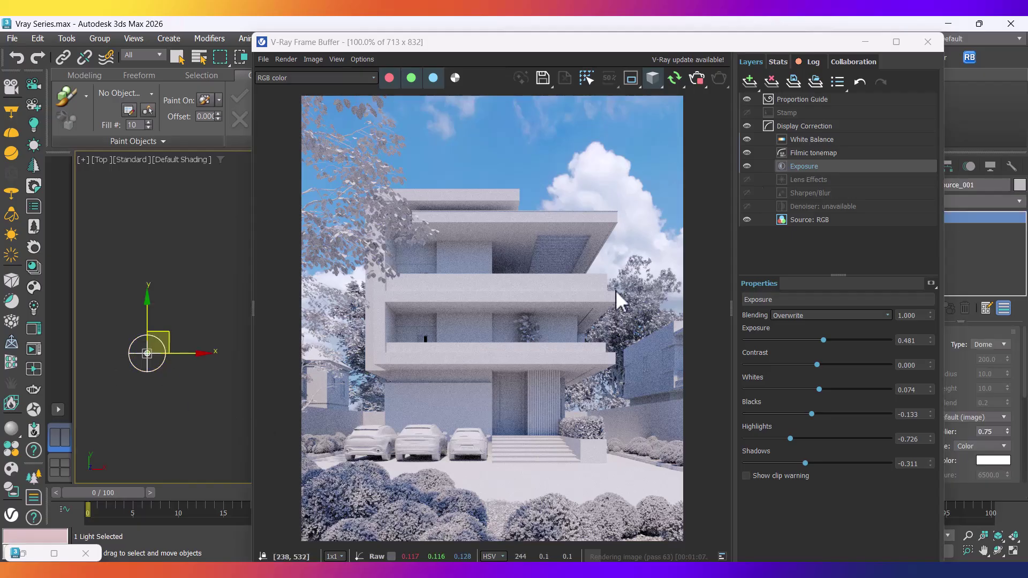
left_click_drag(650, 58, 568, 69)
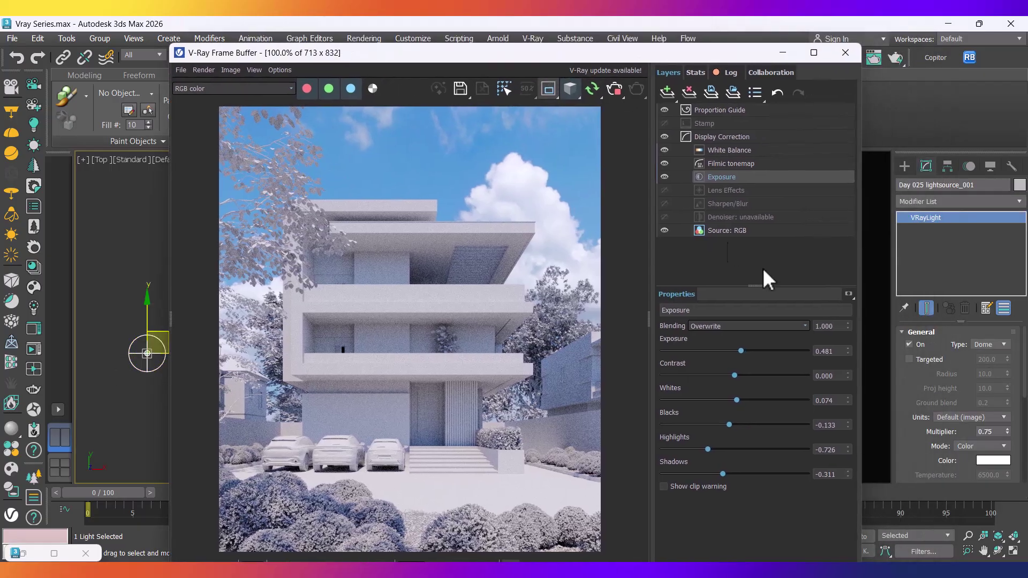
scroll(939, 423, "down", 4)
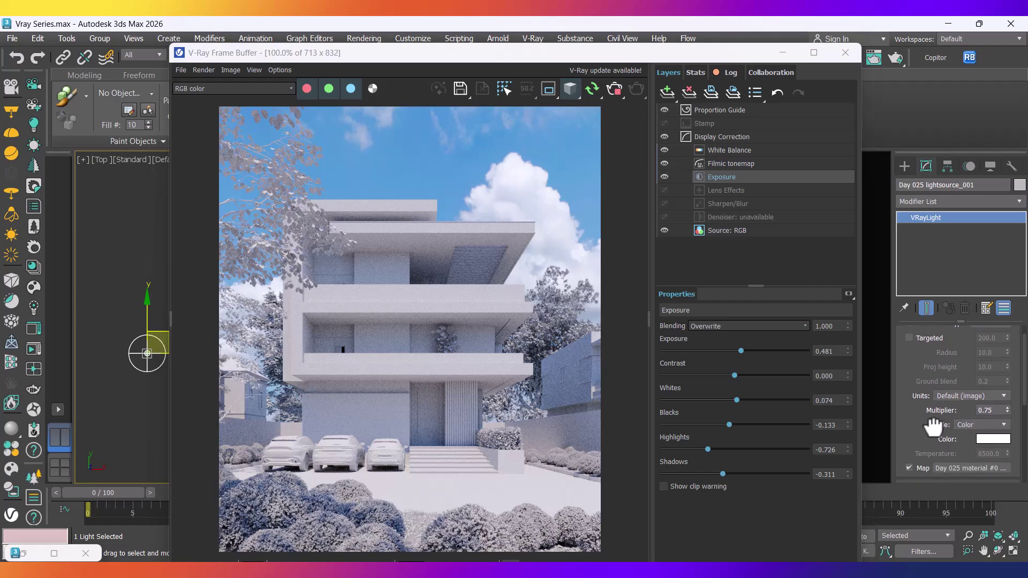
scroll(931, 388, "down", 4)
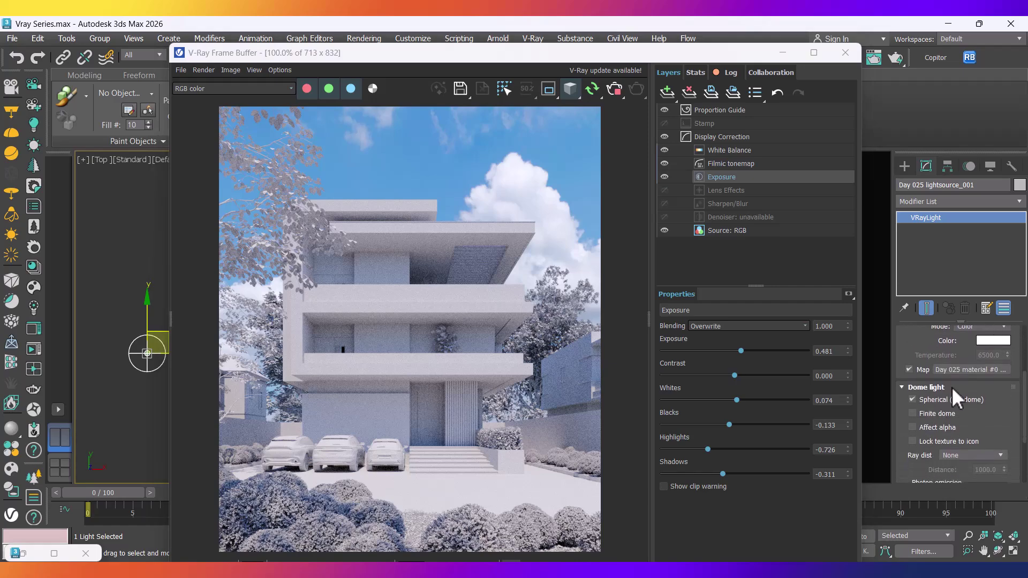
left_click(913, 441)
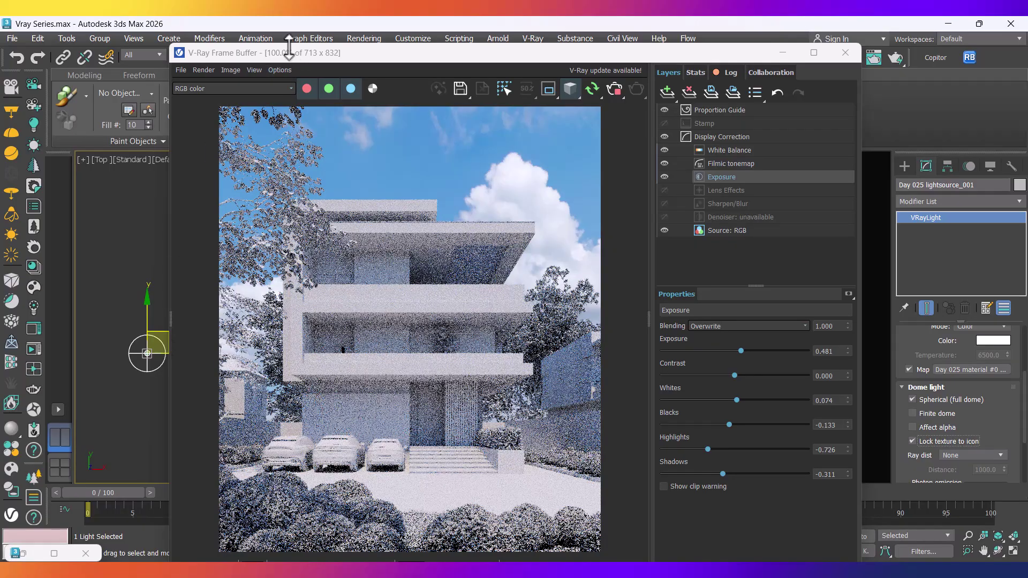
left_click_drag(256, 53, 361, 62)
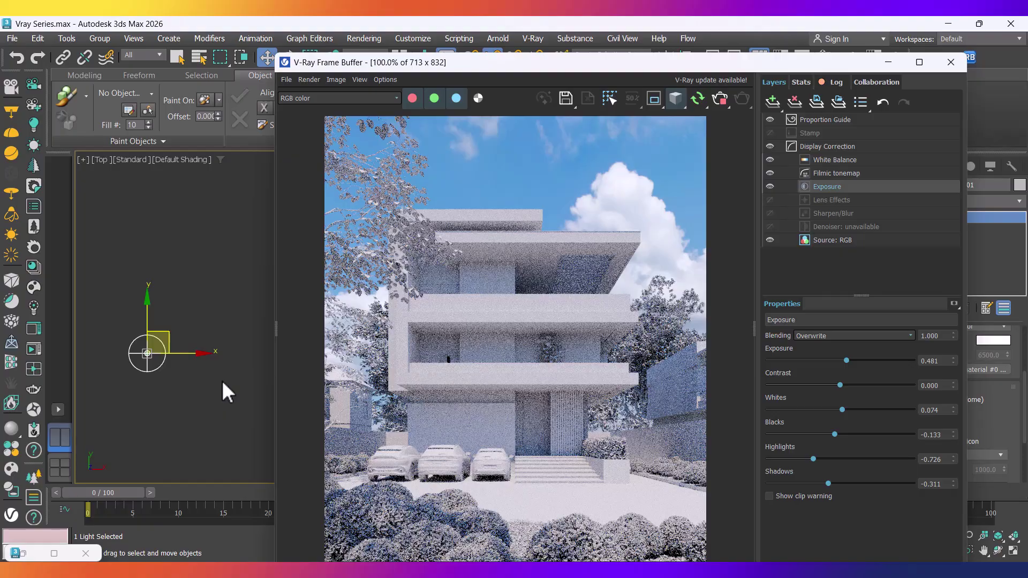
Step: Rotate the dome light clockwise in the Top view until sunlight passes through the upper roof slats and lights the façade from the side
left_click_drag(330, 62, 378, 67)
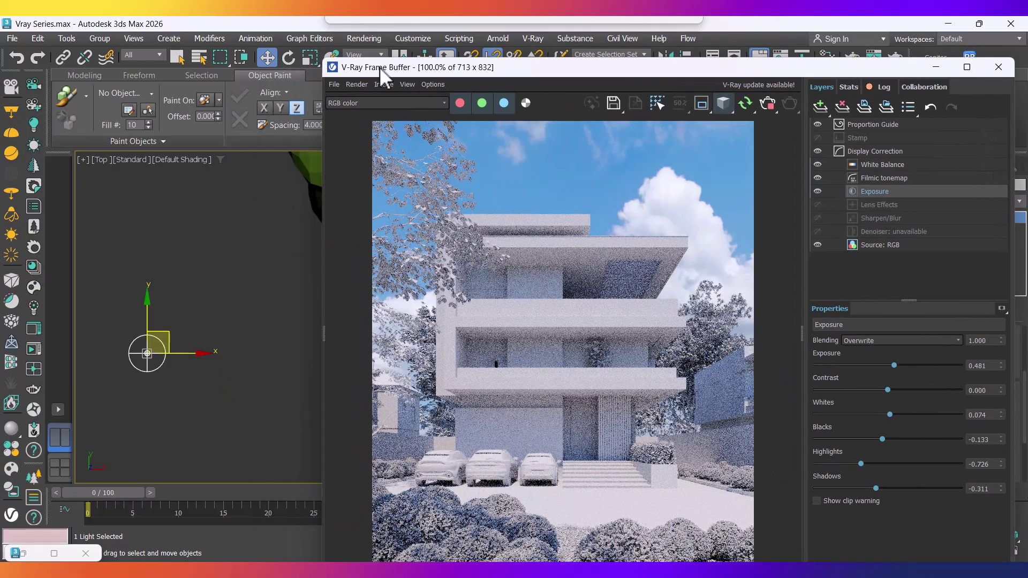
left_click(288, 57)
left_click_drag(177, 319, 196, 322)
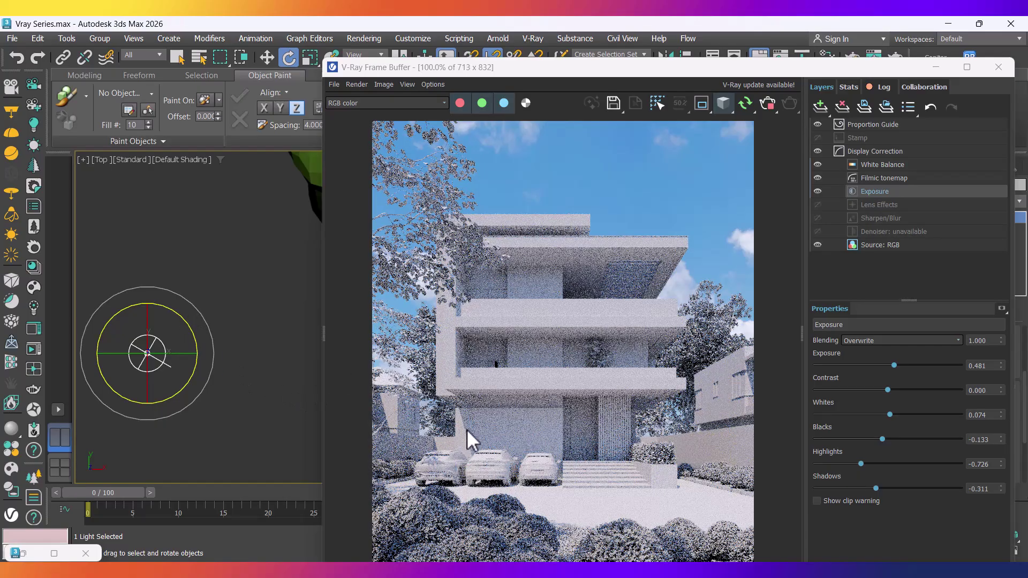
left_click_drag(190, 324, 194, 324)
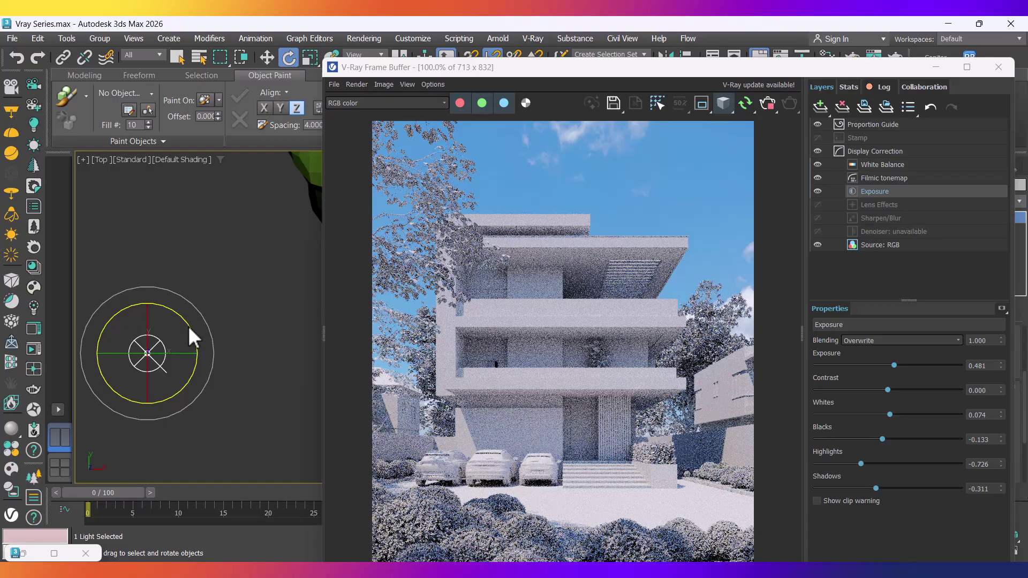
left_click_drag(189, 327, 201, 335)
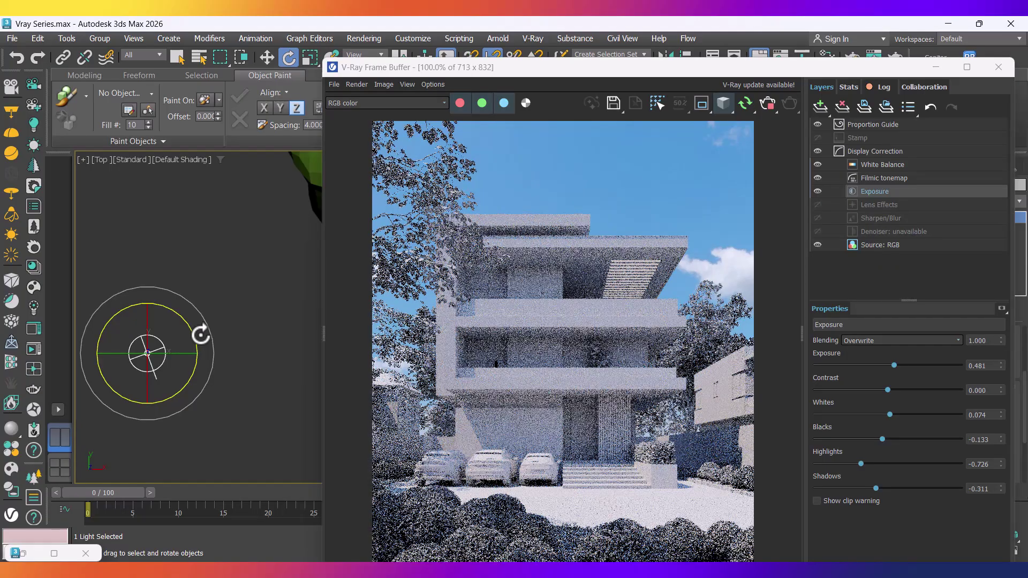
left_click_drag(201, 335, 194, 331)
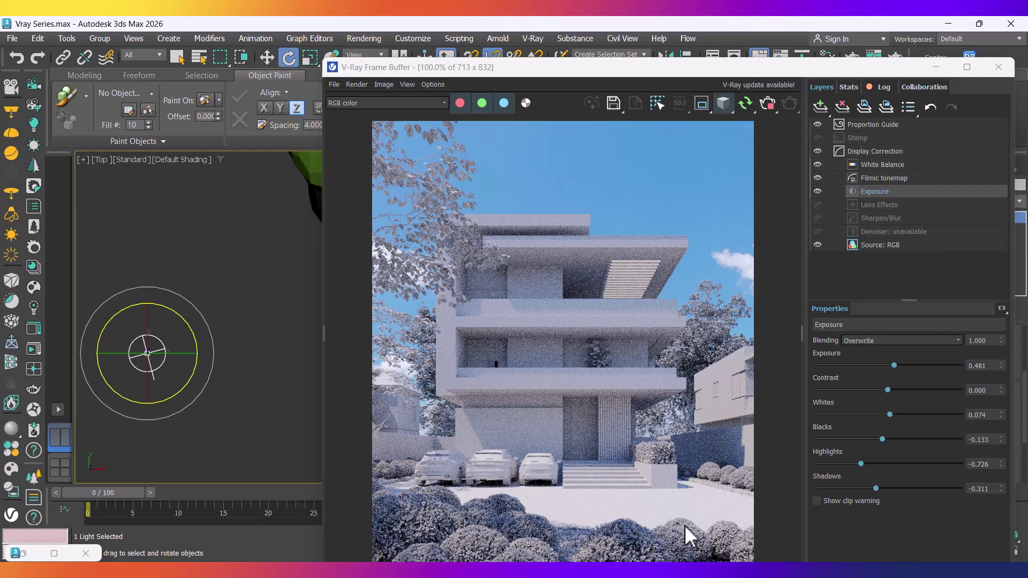
Step: Test the dome light's rotation in both directions, then settle on an angle that casts slatted sunlight under the upper roof
left_click_drag(185, 324, 177, 304)
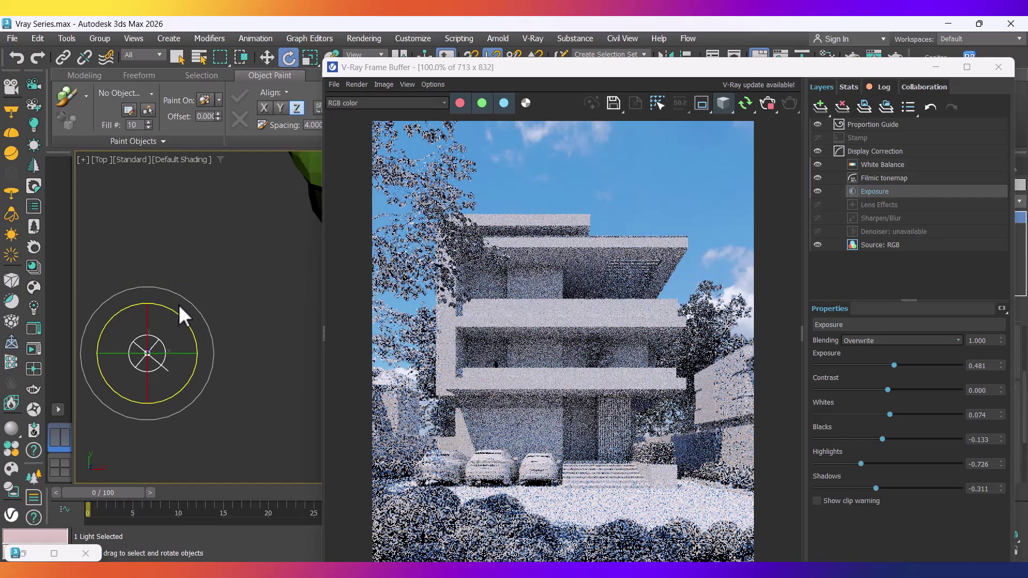
left_click_drag(184, 314, 203, 326)
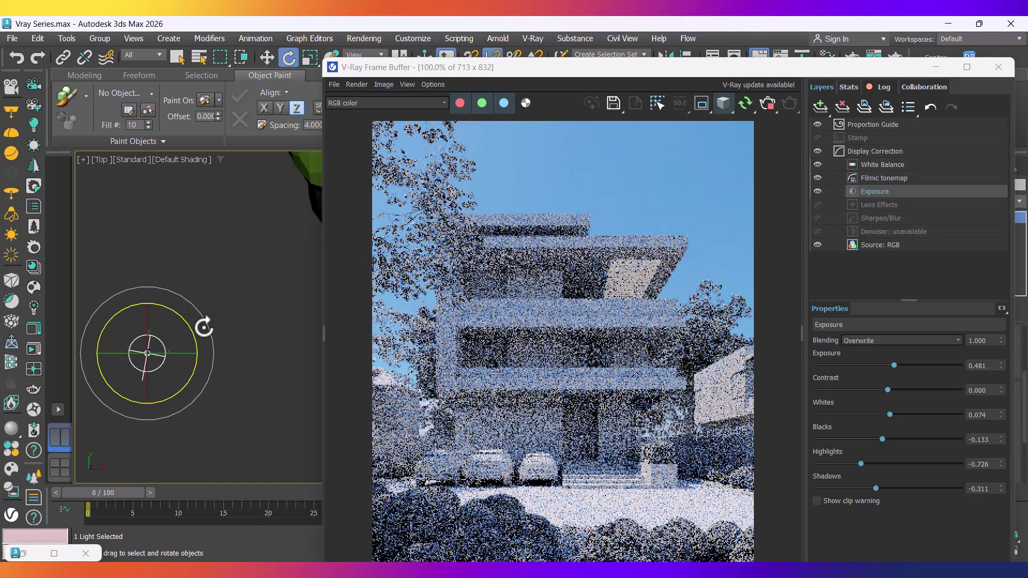
mouse_move(200, 331)
left_mouse_down()
mouse_move(167, 301)
mouse_move(190, 321)
left_mouse_up()
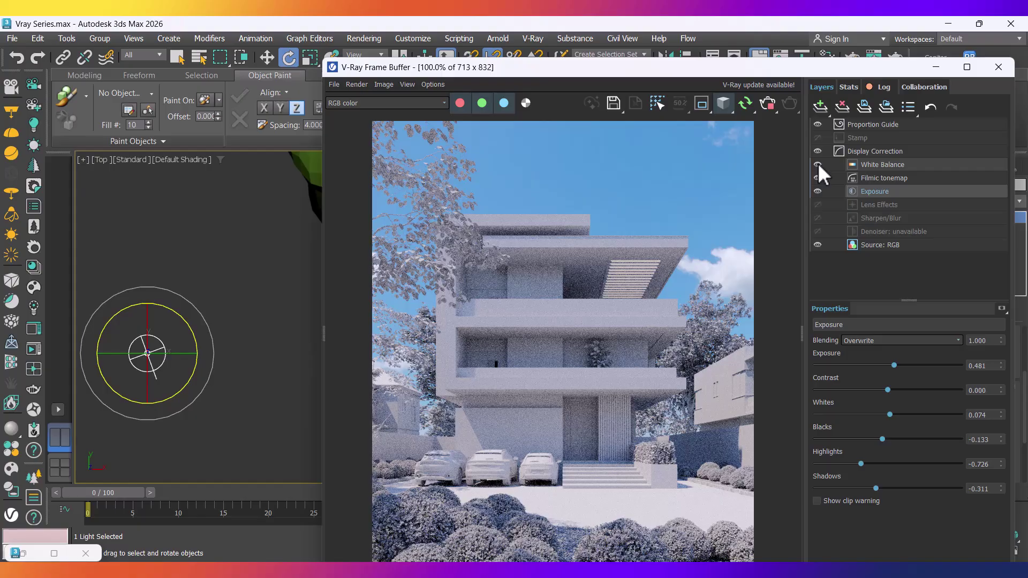
Step: Compare the render with and without the White Balance correction and leave that layer turned off
left_click(818, 164)
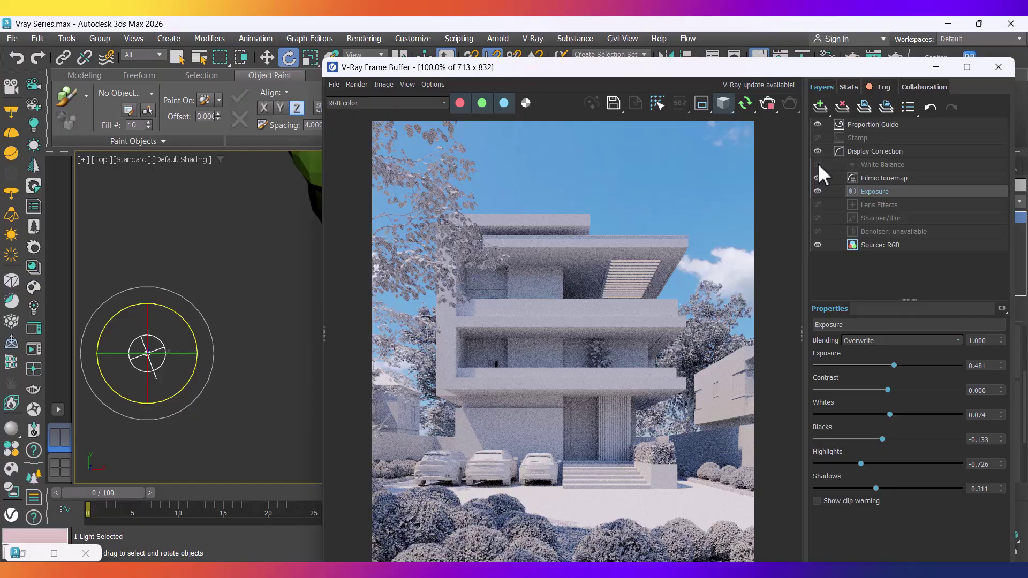
left_click(818, 163)
left_click(818, 164)
Step: Delete the selected dome light from the scene
middle_click_drag(194, 421, 218, 418)
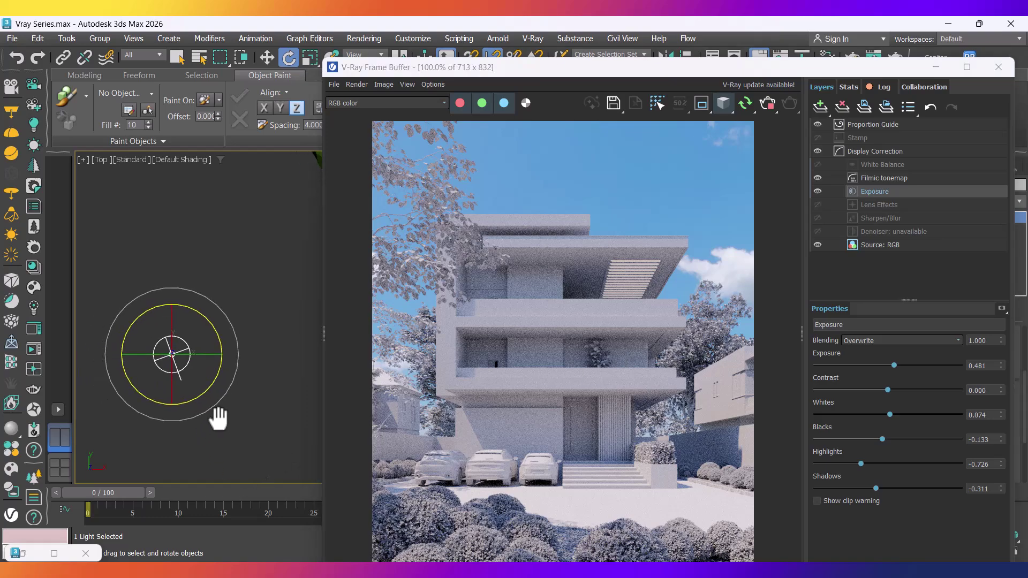
left_click(219, 418)
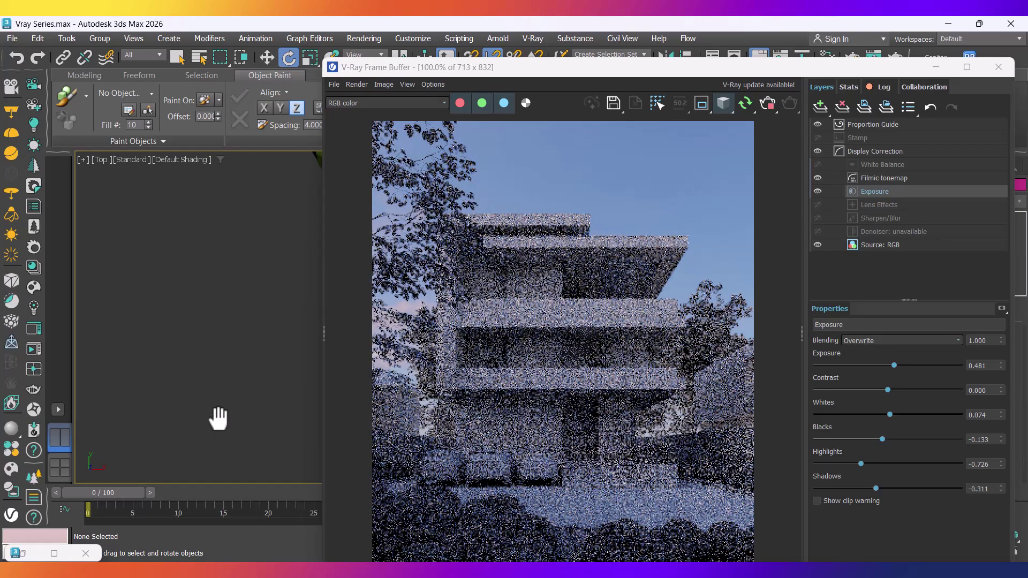
Step: Look through the Day HDRIs in the Chaos Cosmos Browser for alternative skies and minimize the browser
left_click(54, 553)
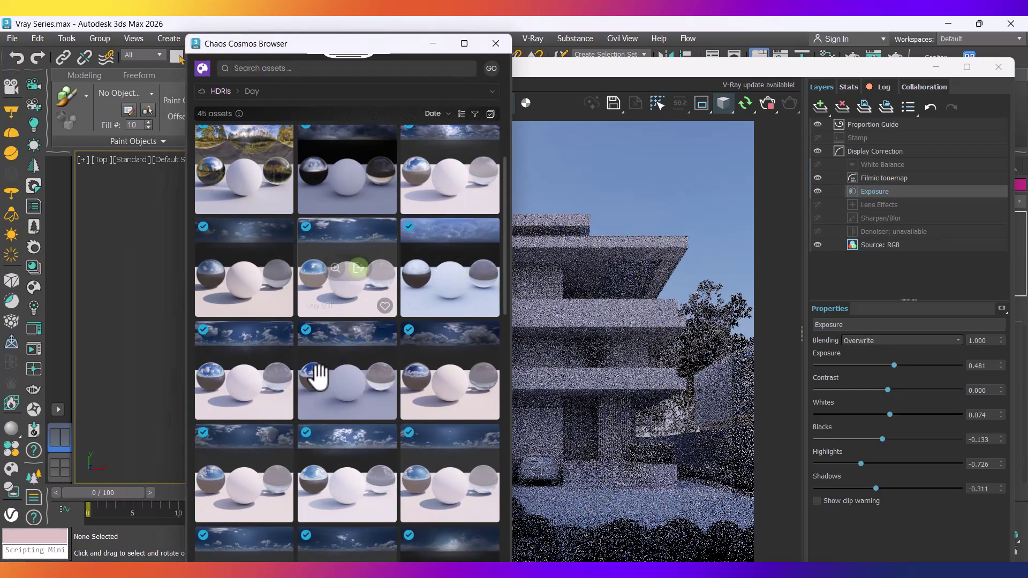
scroll(321, 441, "down", 5)
mouse_move(349, 464)
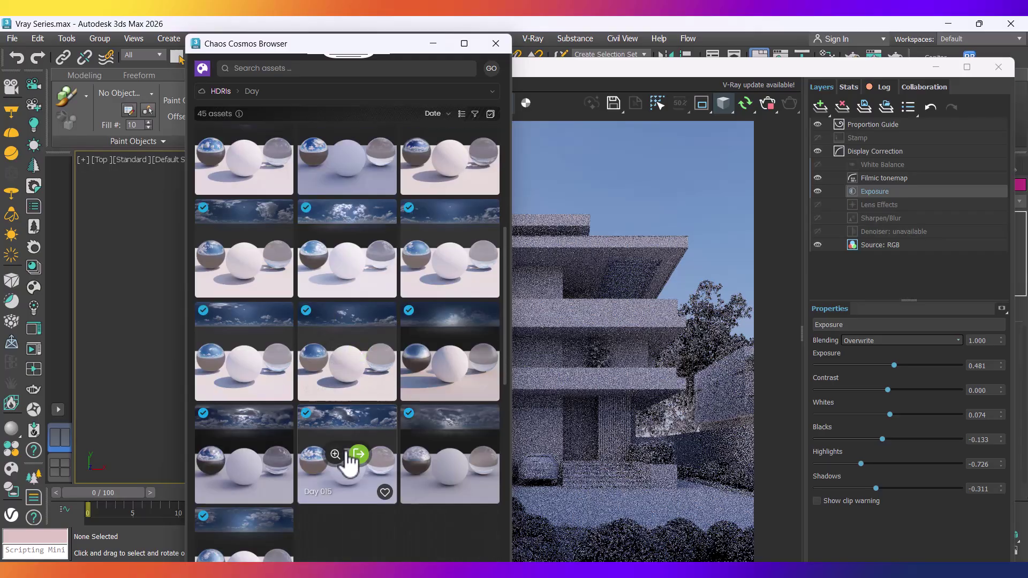
scroll(351, 463, "down", 1)
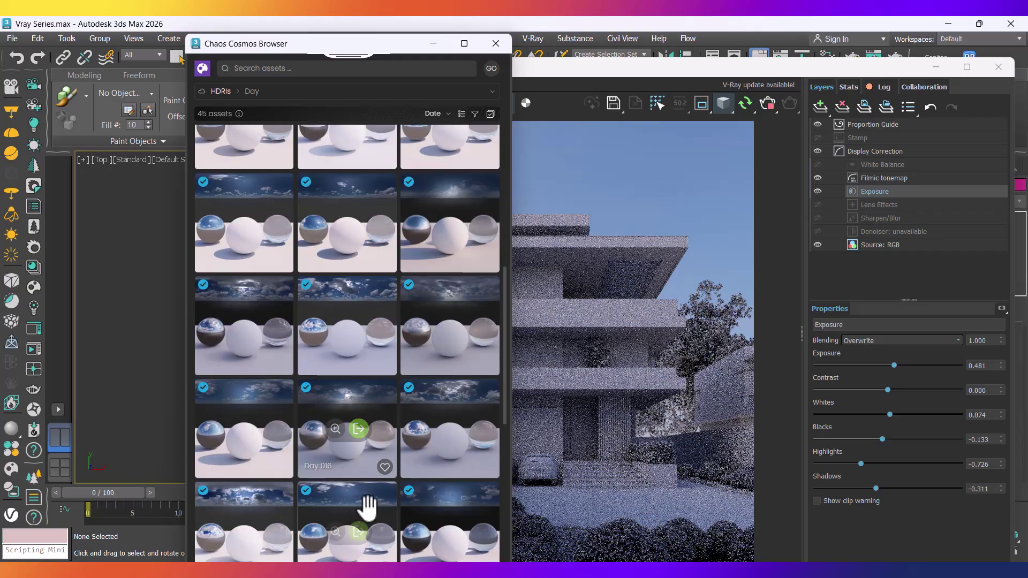
scroll(322, 466, "down", 1)
scroll(416, 492, "down", 3)
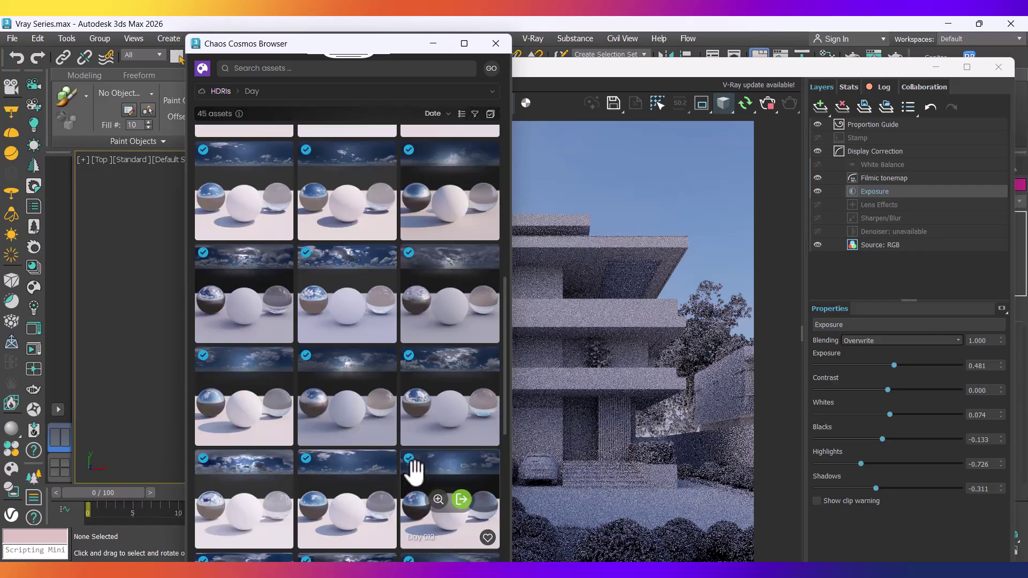
scroll(423, 464, "up", 1)
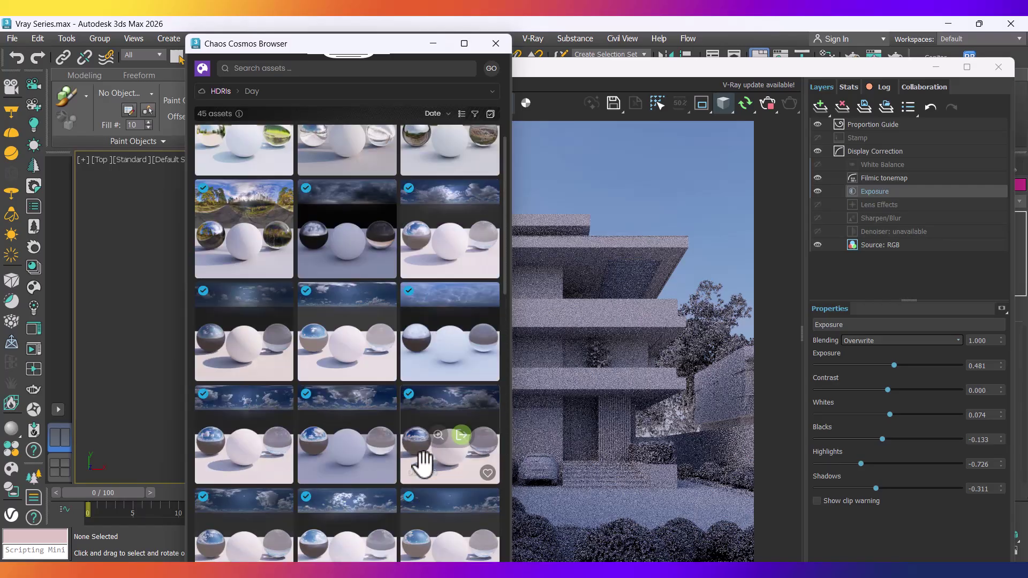
scroll(420, 459, "up", 2)
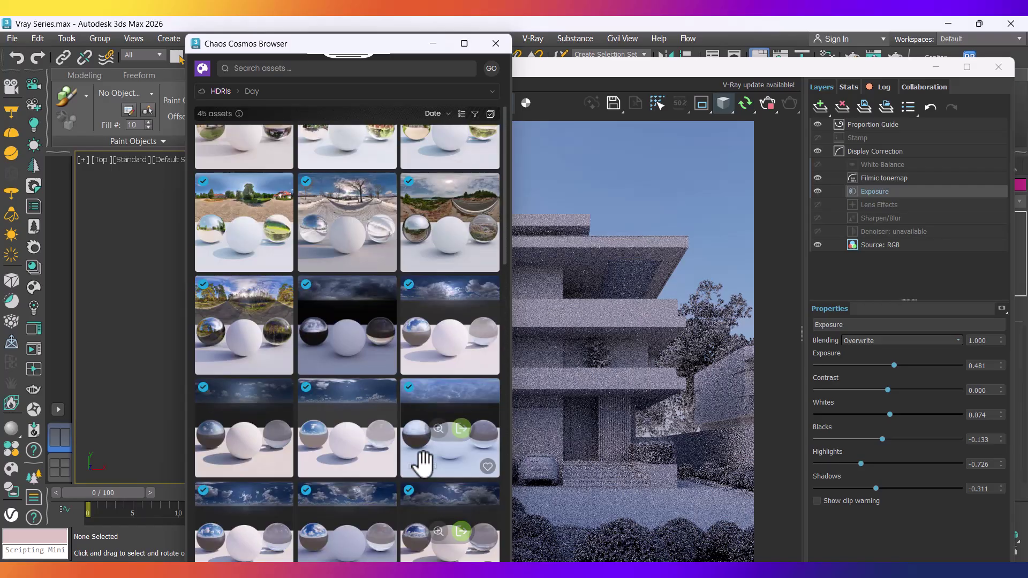
left_click(434, 43)
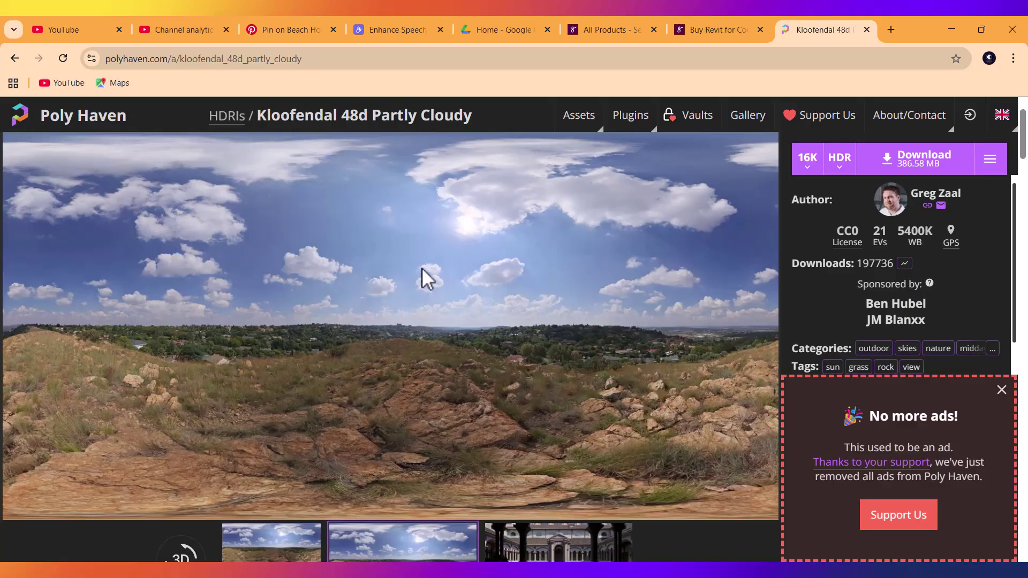
Step: In the web browser, go to Poly Haven's home page and look over its HDRIs library and categories
left_click(75, 121)
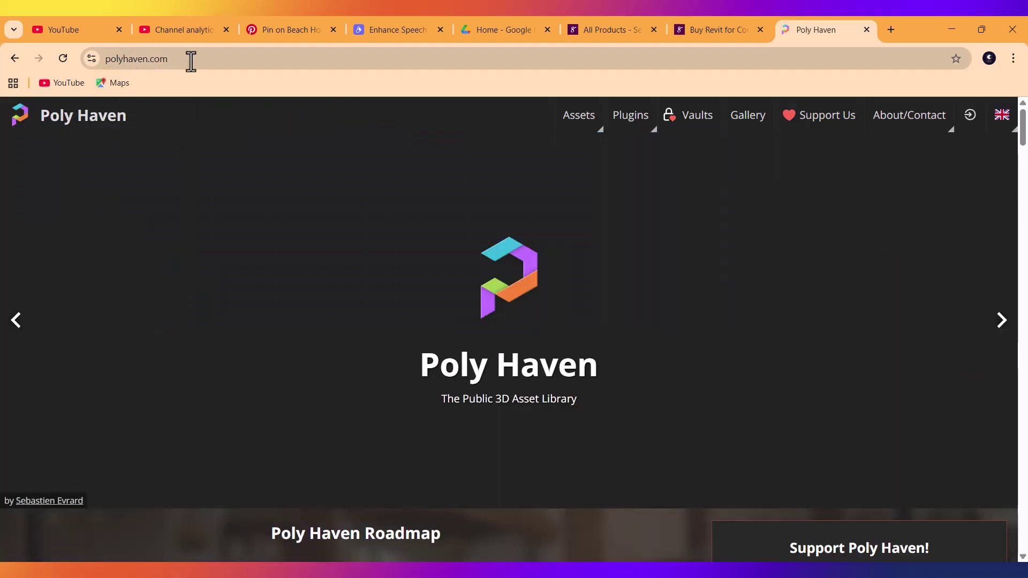
scroll(376, 311, "down", 10)
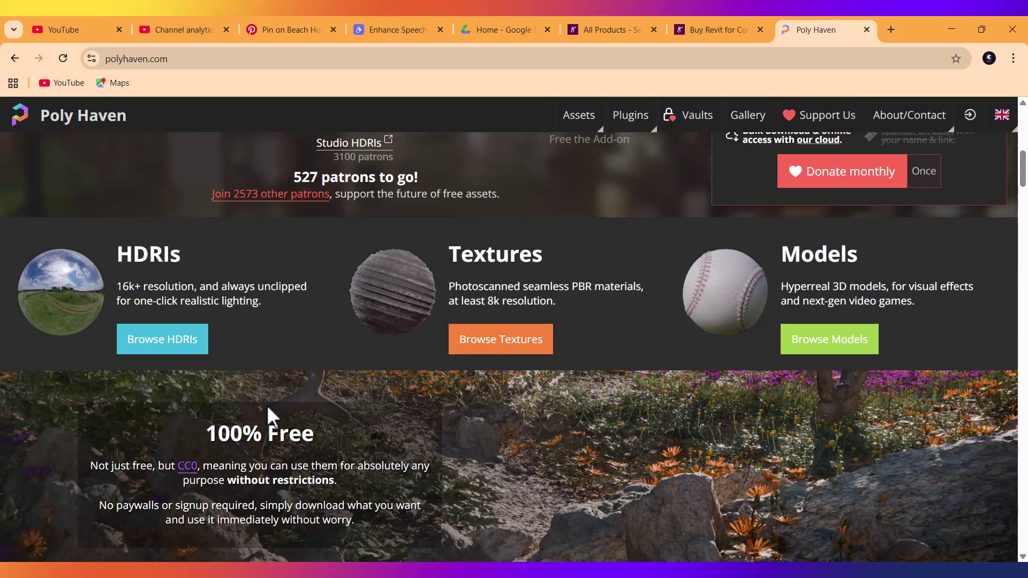
left_click(179, 345)
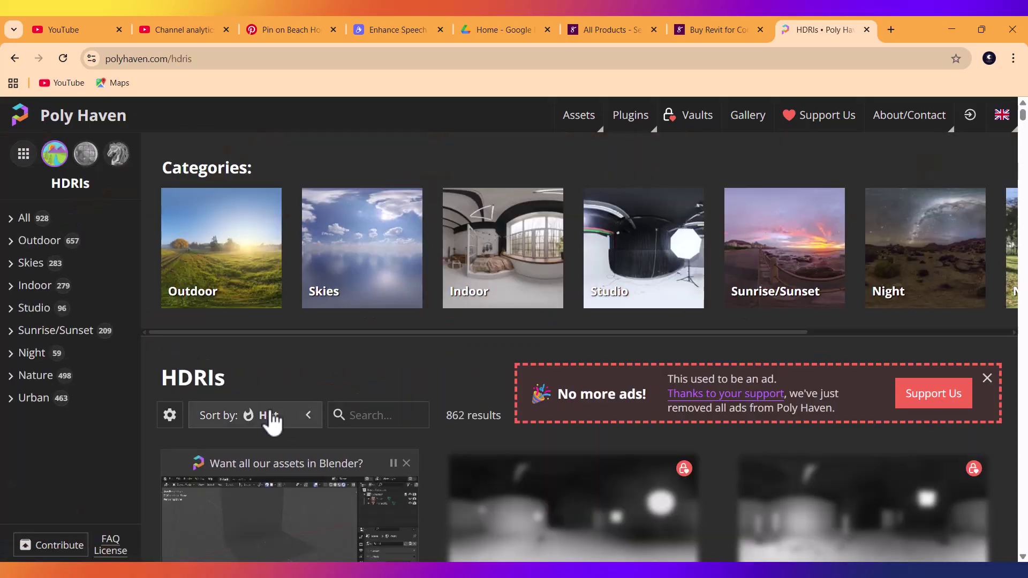
scroll(339, 322, "down", 2)
scroll(290, 290, "up", 2)
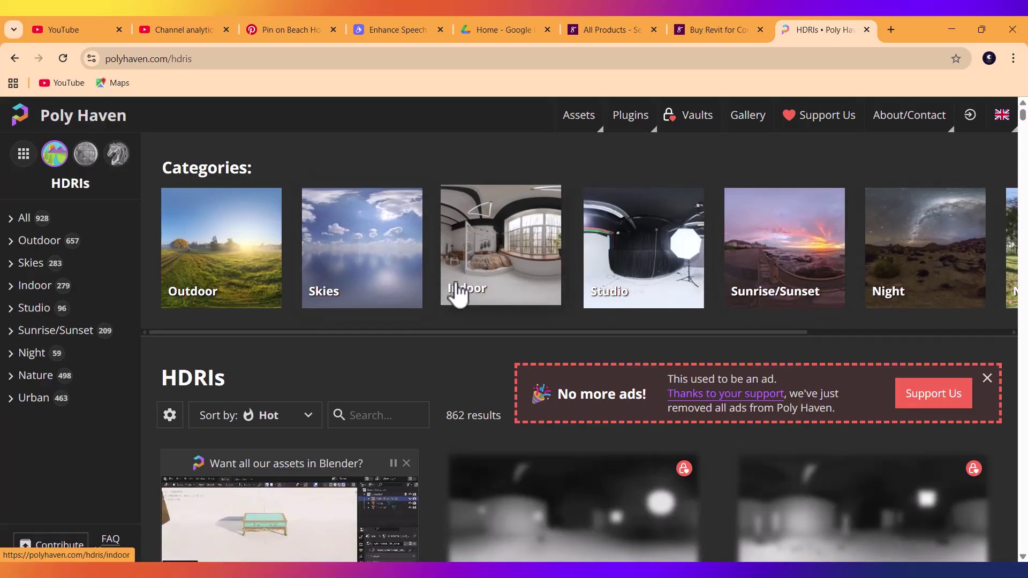
Step: Look through Poly Haven's Textures library
left_click(87, 158)
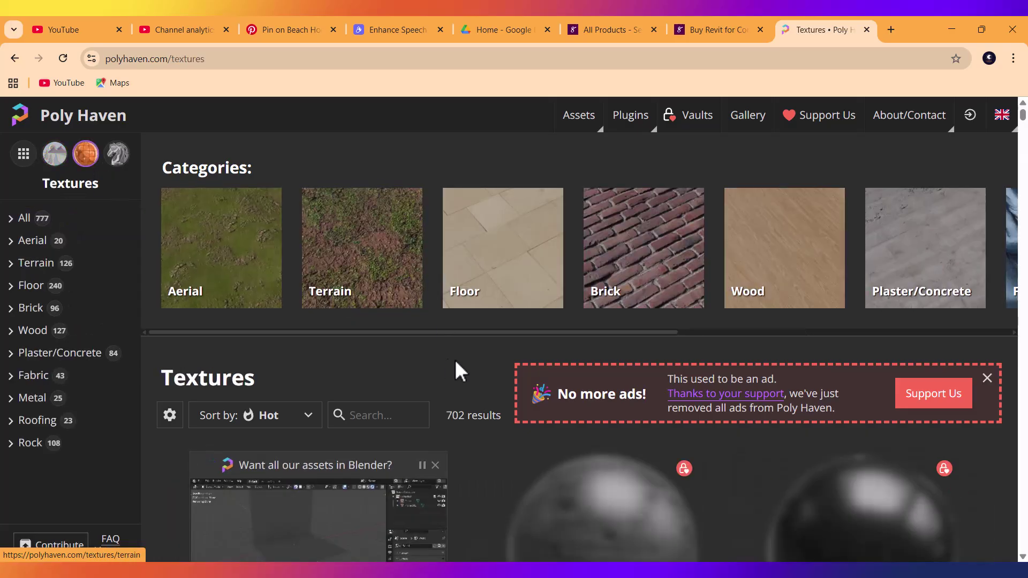
scroll(439, 364, "down", 4)
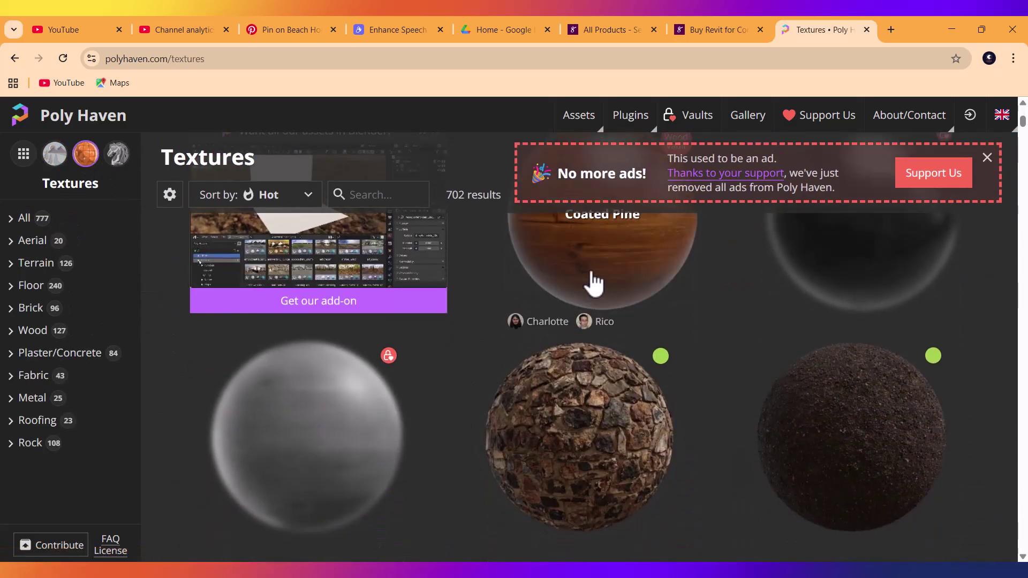
scroll(482, 494, "down", 1)
scroll(492, 488, "up", 5)
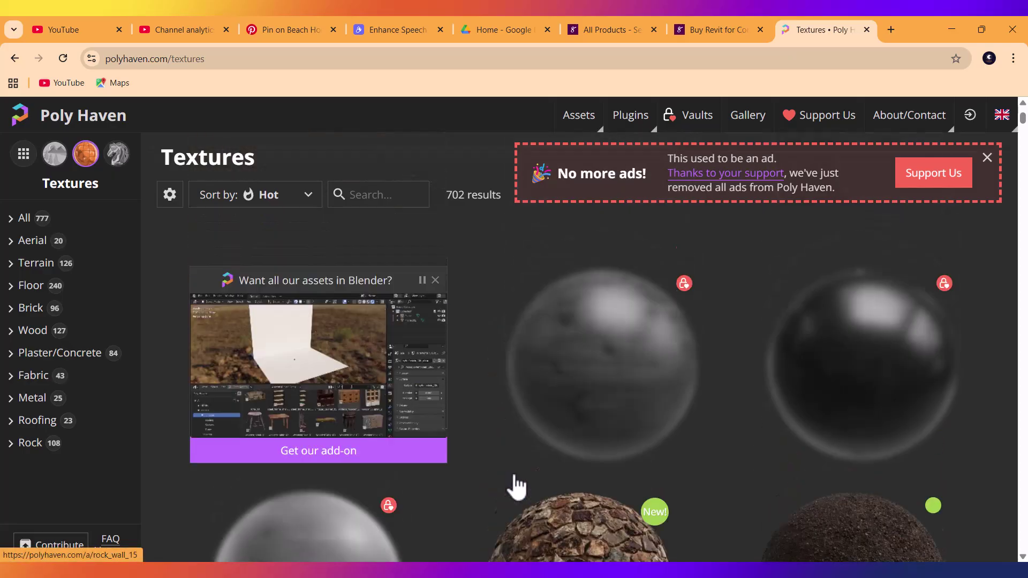
Step: Examine the assets offered in Poly Haven's Models library
left_click(116, 161)
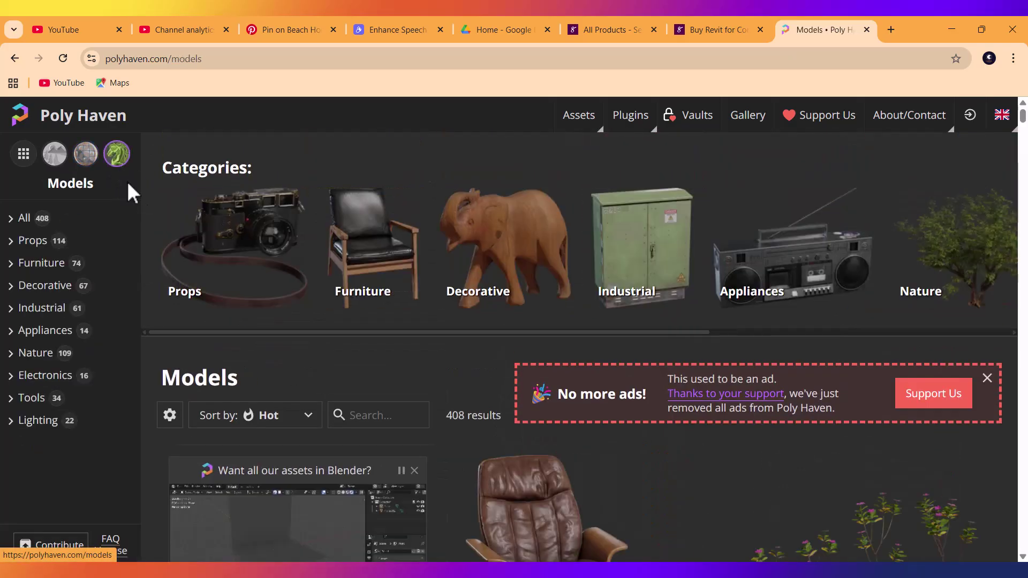
scroll(500, 402, "down", 4)
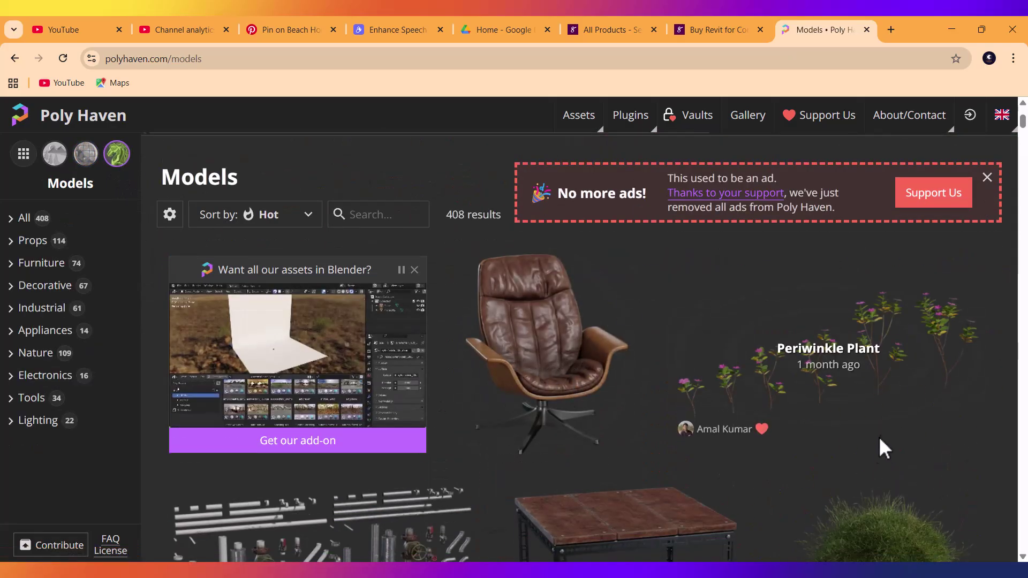
scroll(867, 460, "down", 4)
scroll(298, 425, "down", 1)
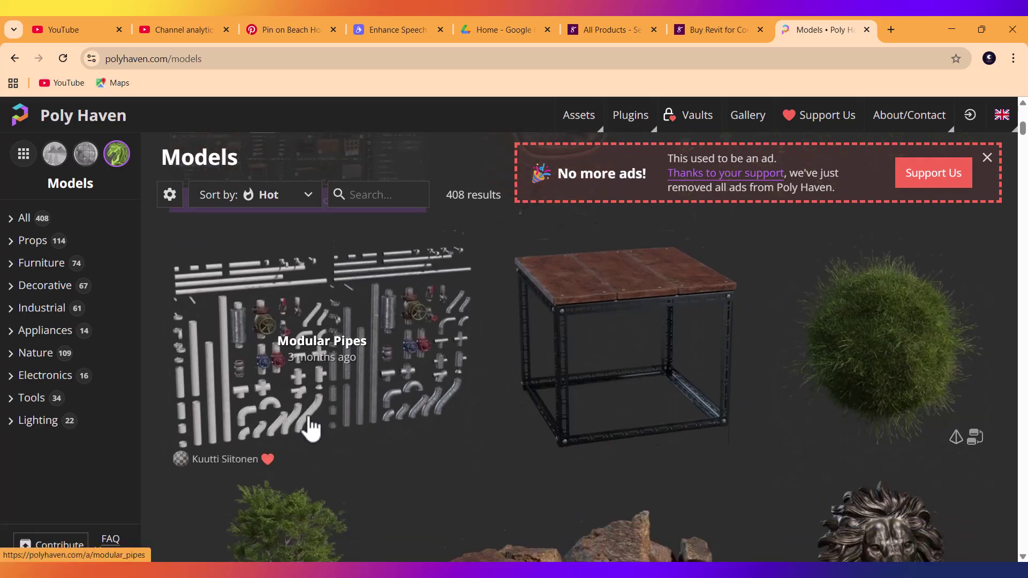
scroll(528, 436, "down", 2)
scroll(536, 439, "down", 2)
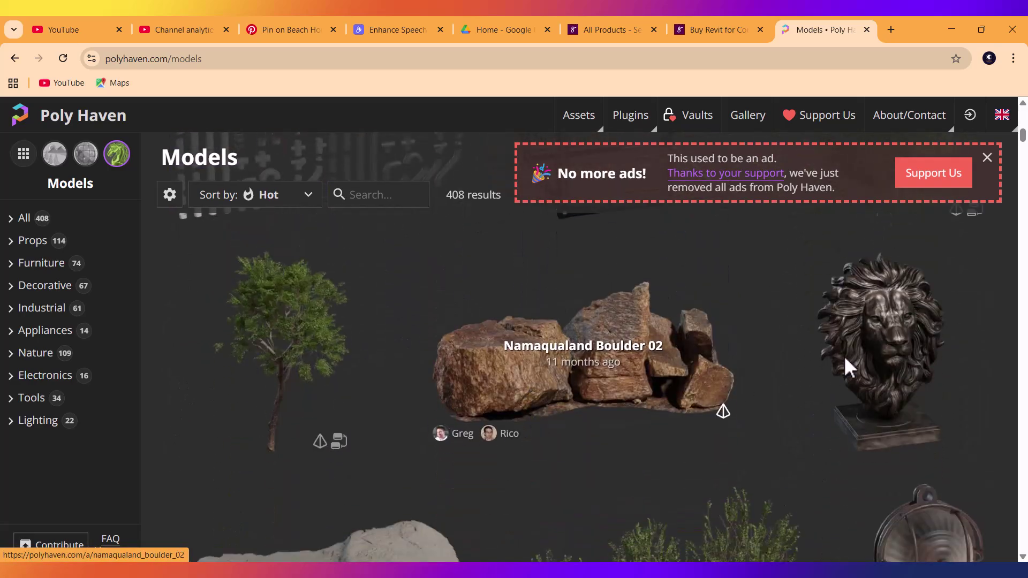
scroll(917, 440, "down", 3)
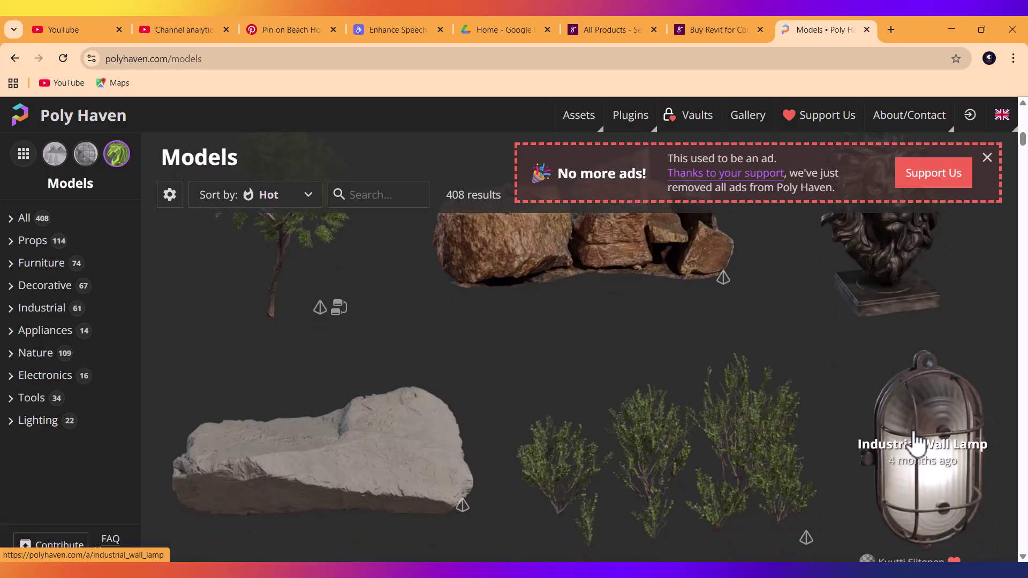
scroll(390, 347, "up", 5)
scroll(390, 343, "up", 3)
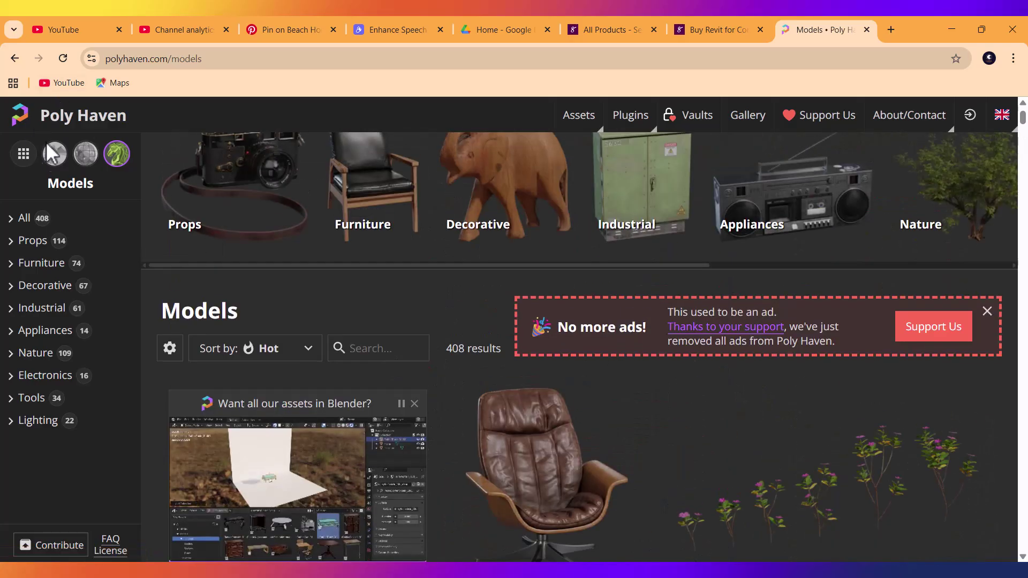
Step: Return to Poly Haven's HDRIs and open the Skies category to review the available sky maps
left_click(54, 153)
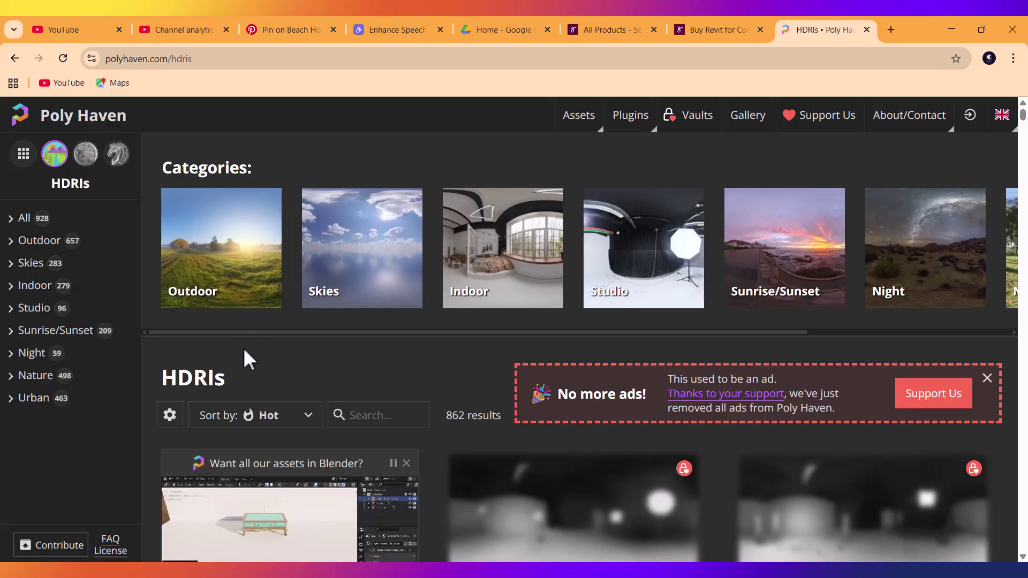
left_click(391, 276)
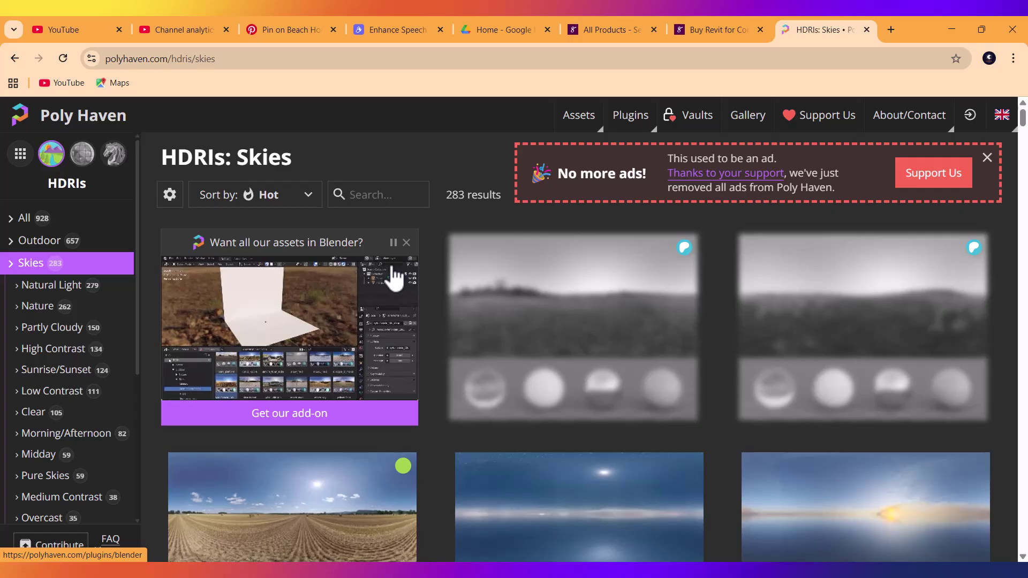
scroll(541, 410, "down", 2)
scroll(560, 420, "up", 2)
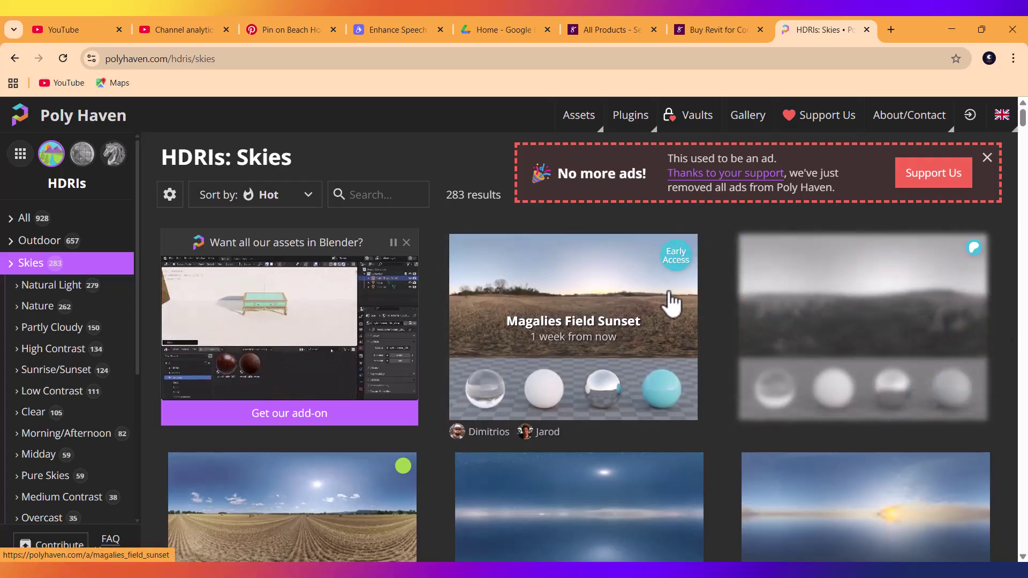
mouse_move(678, 265)
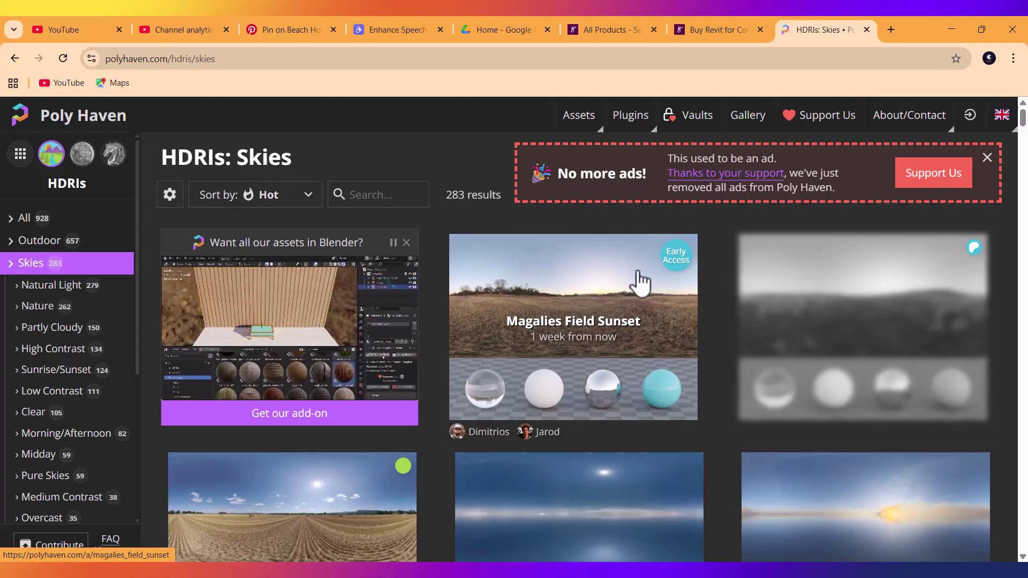
Step: Search Poly Haven's sky HDRIs for "kloof" and look through the matching sky maps
scroll(523, 345, "down", 2)
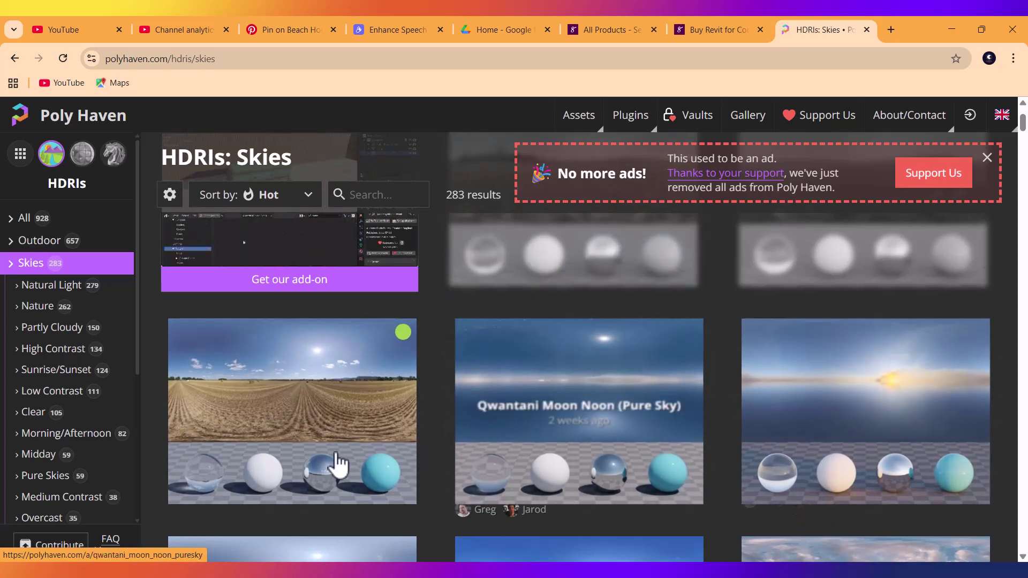
scroll(539, 477, "down", 3)
scroll(540, 476, "up", 5)
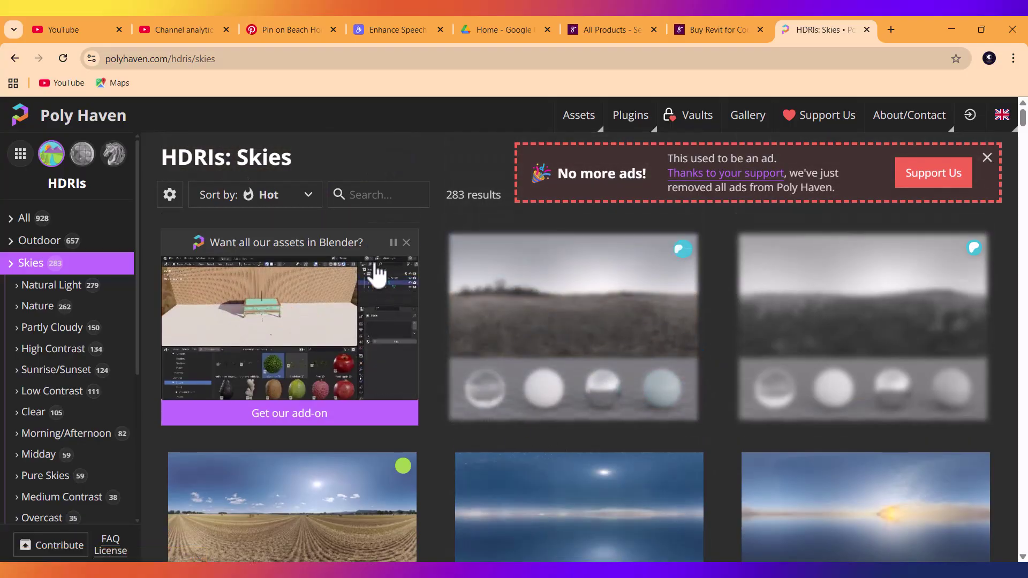
left_click(361, 200)
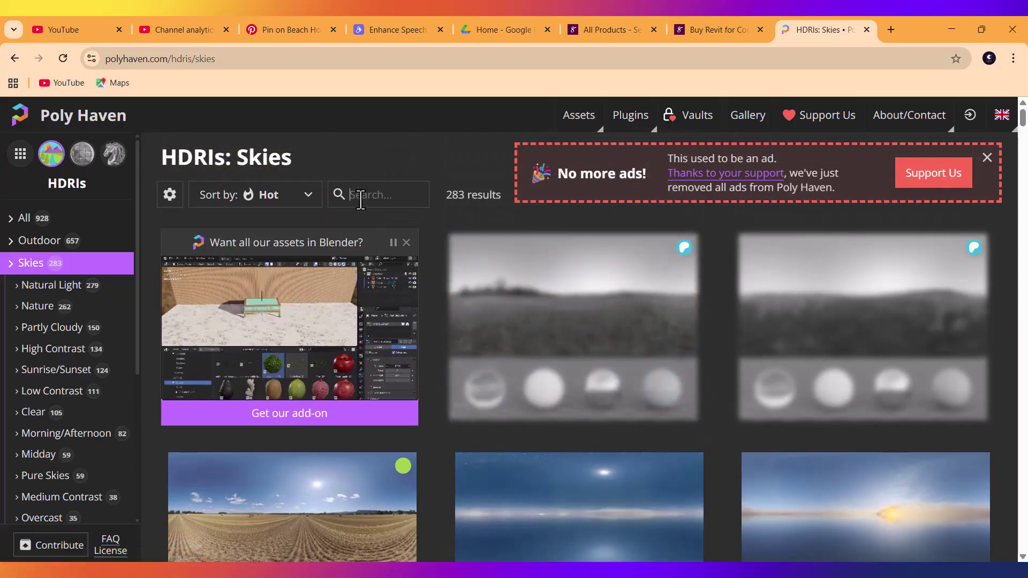
type("kloo")
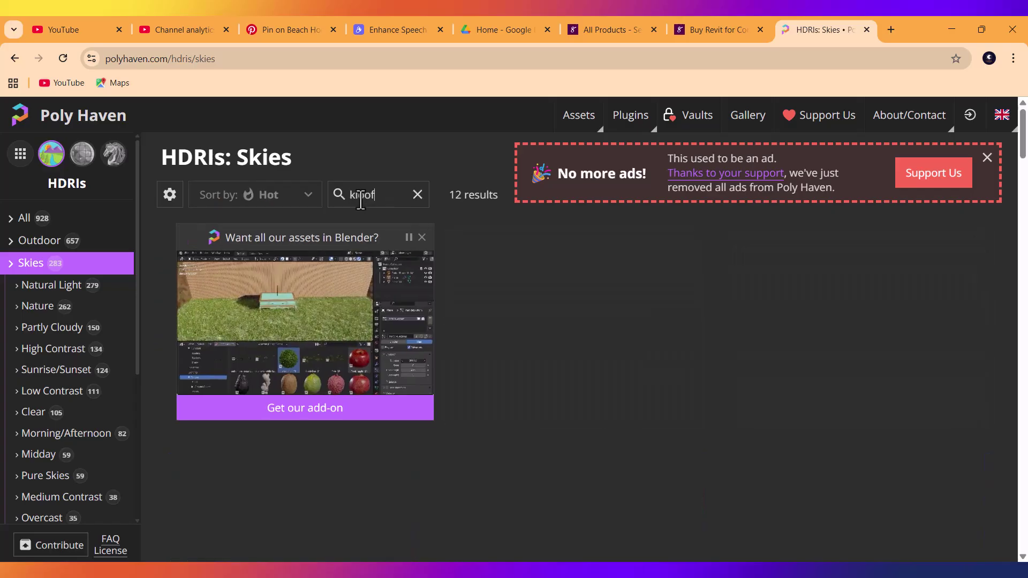
type("f")
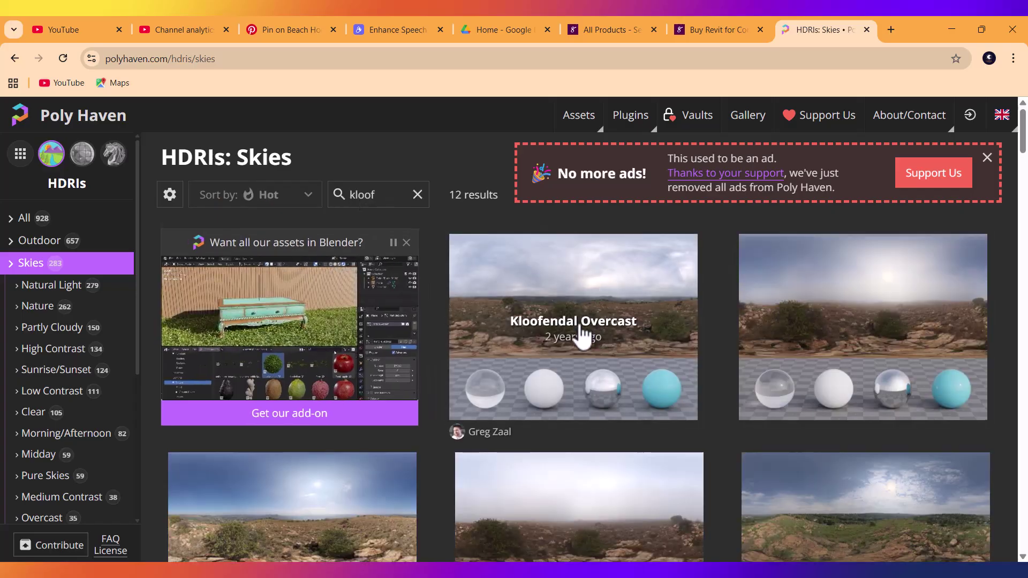
scroll(583, 338, "down", 3)
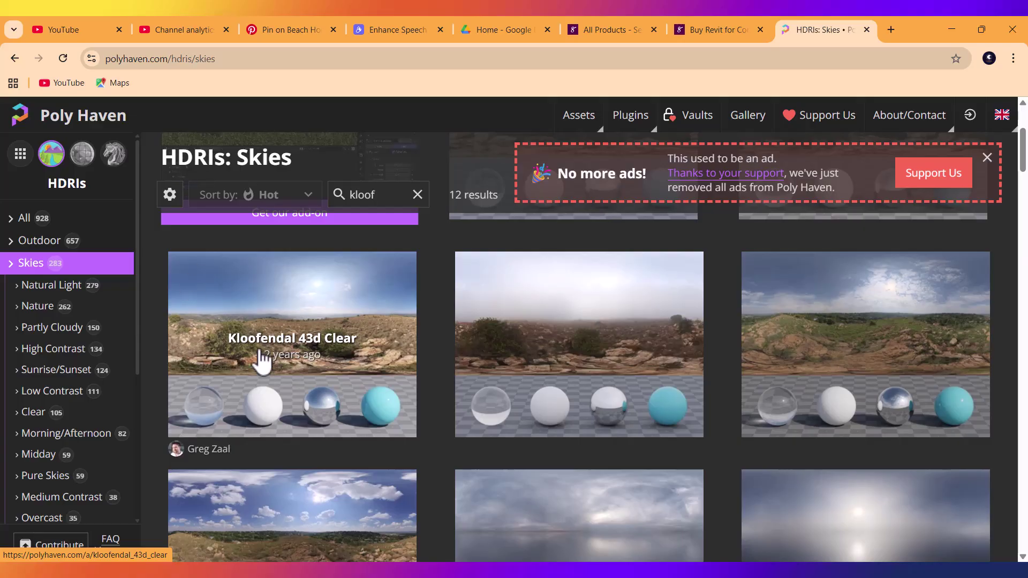
scroll(273, 380, "down", 2)
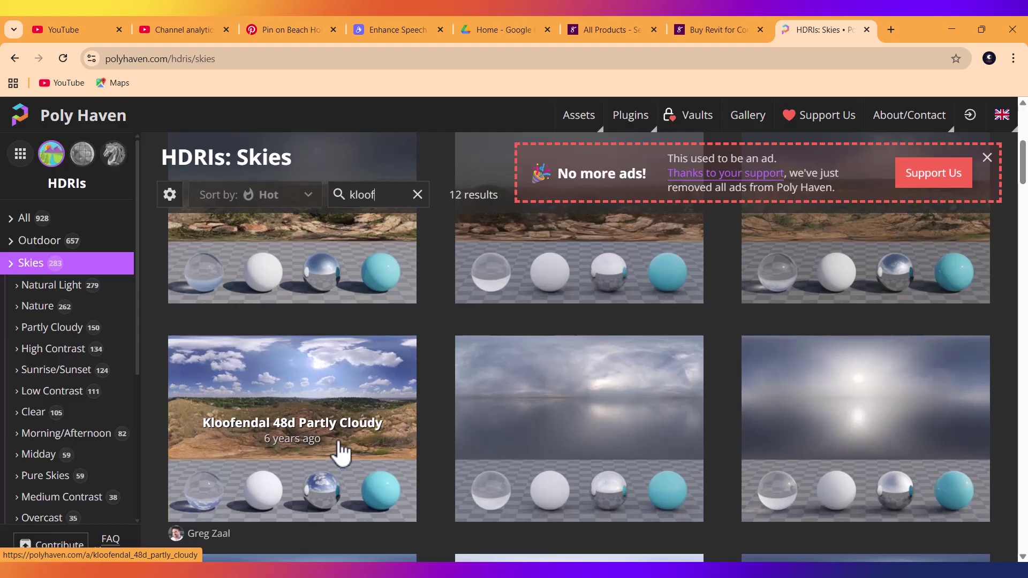
Step: Switch back to 3ds Max and place a new V-Ray dome light in the Top viewport
left_click(952, 29)
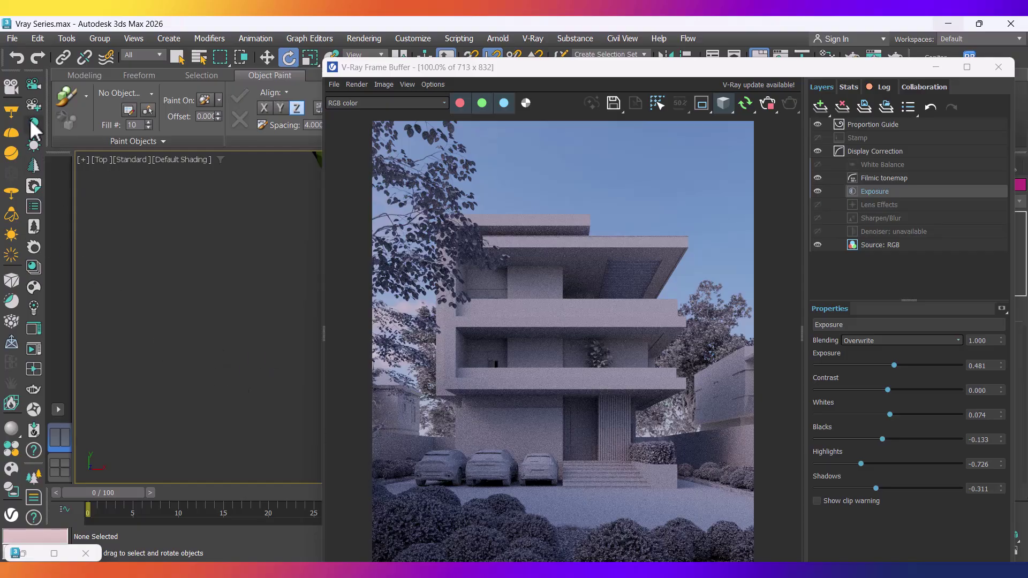
left_click_drag(5, 104, 8, 192)
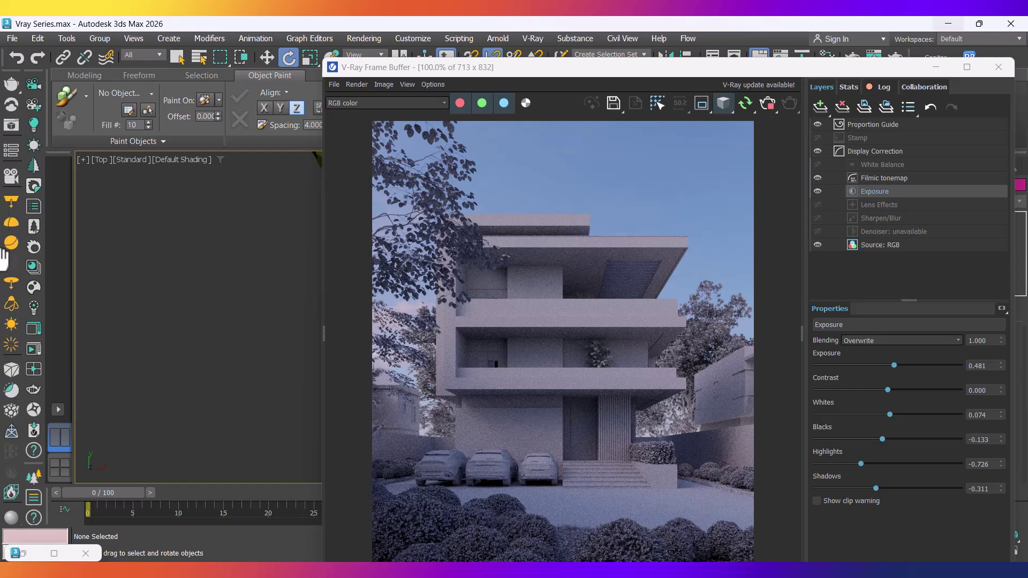
left_click(9, 223)
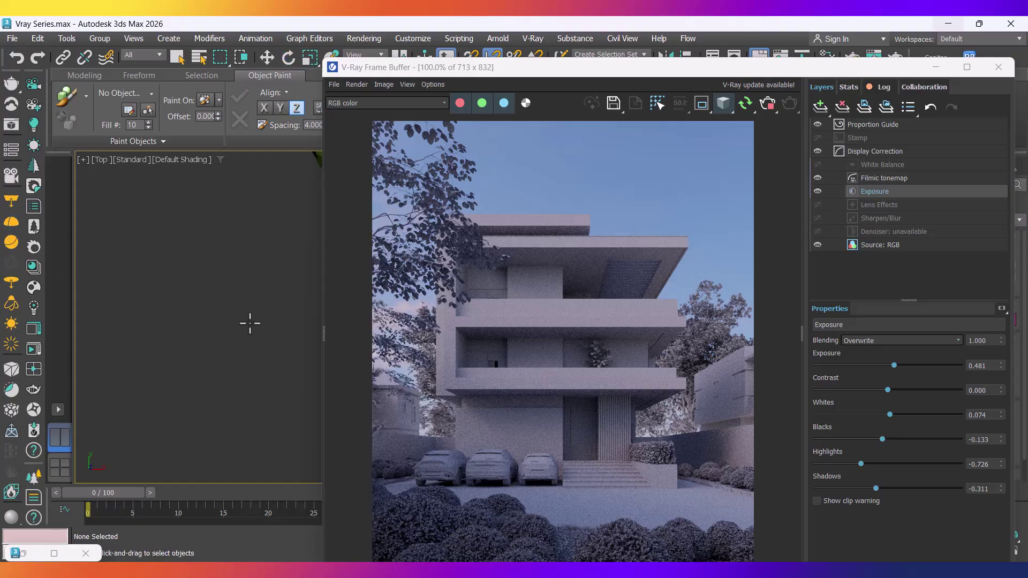
right_click(257, 260)
left_click(261, 221)
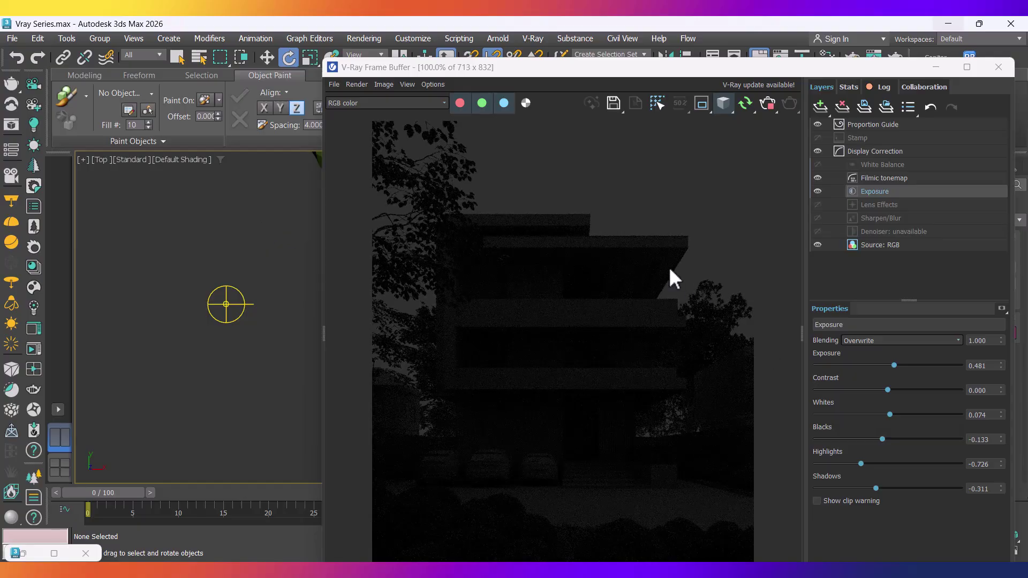
Step: Select the new dome light, move the V-Ray Frame Buffer clear of its parameters and set the light's multiplier to 1.0
left_click(227, 304)
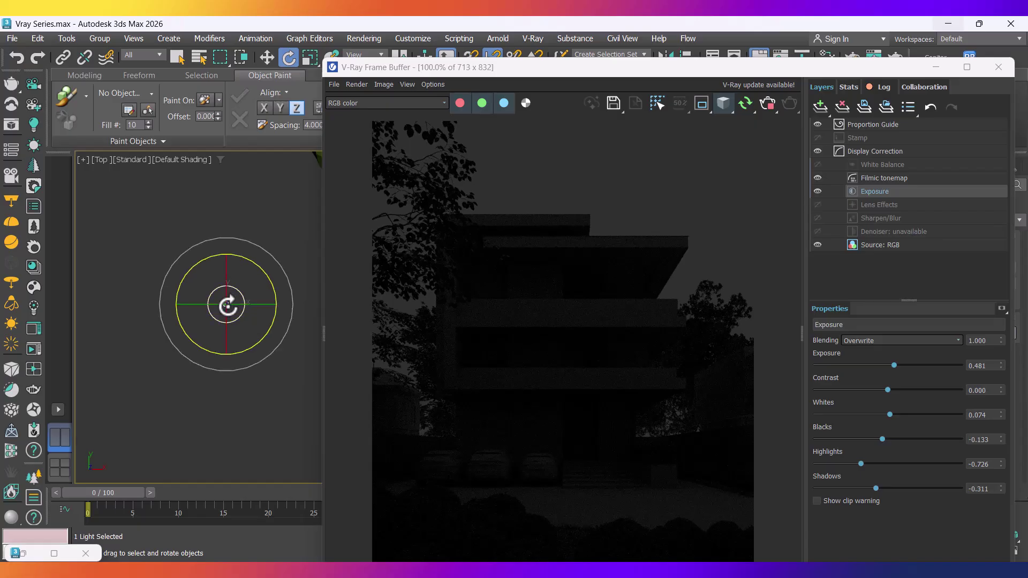
left_click_drag(776, 72, 482, 75)
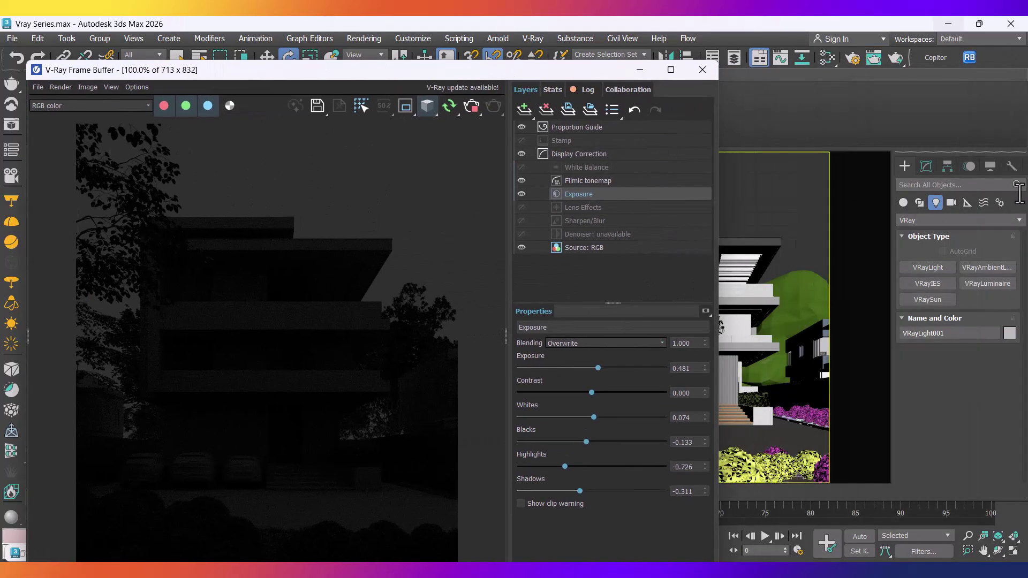
left_click(928, 166)
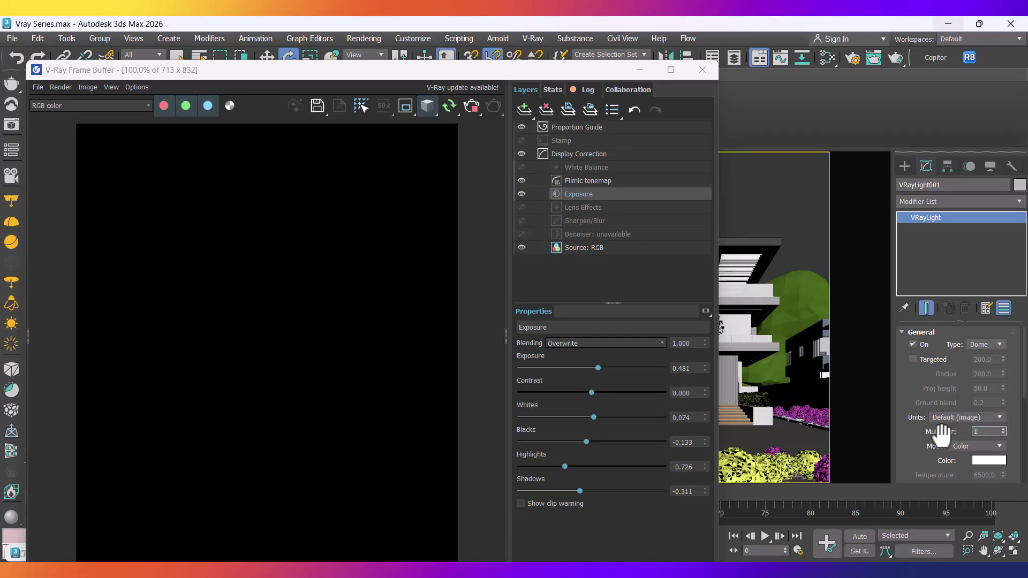
key("Return")
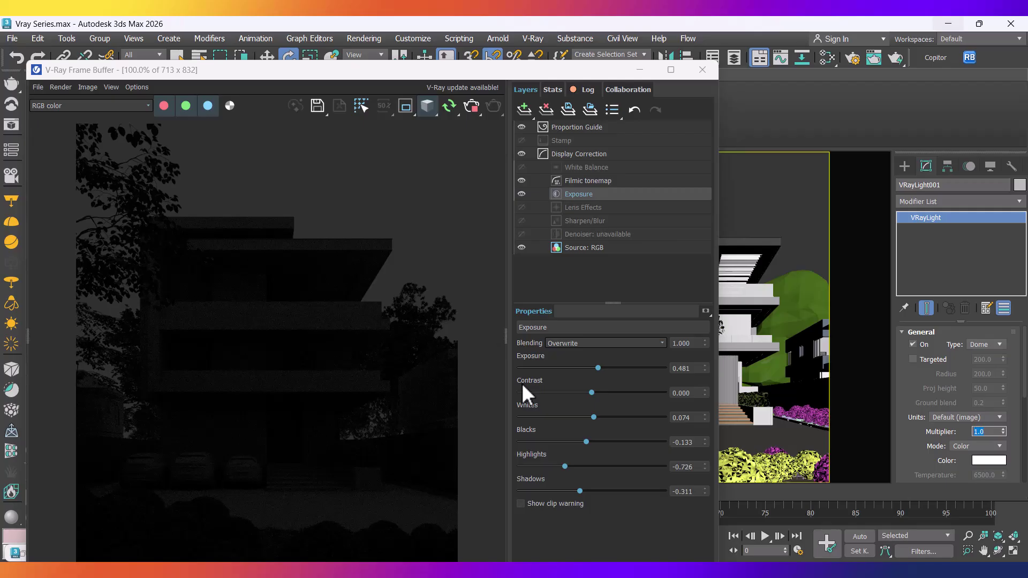
Step: Assign a VRayBitmap as the dome light's map
scroll(918, 449, "down", 3)
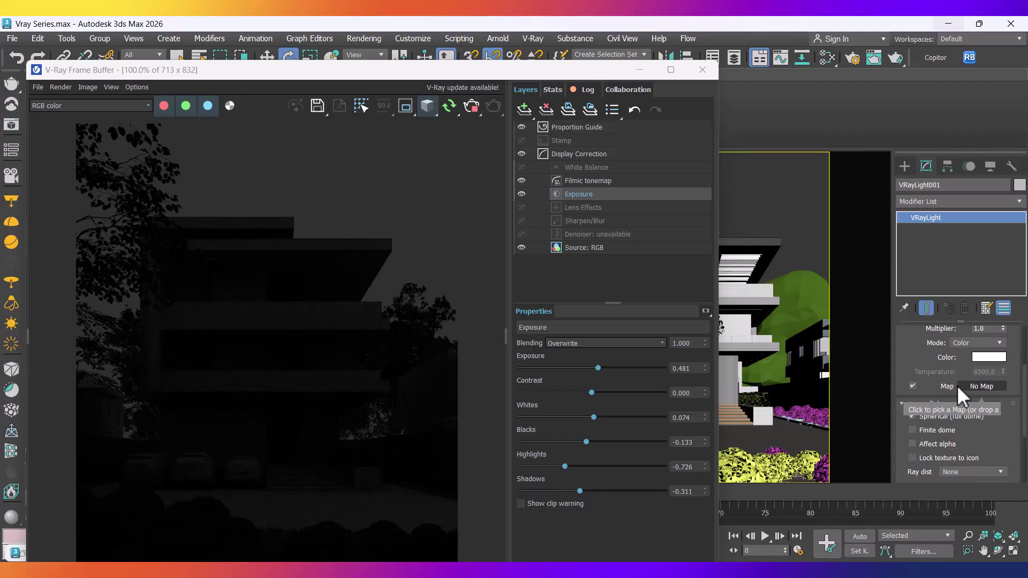
left_click(975, 384)
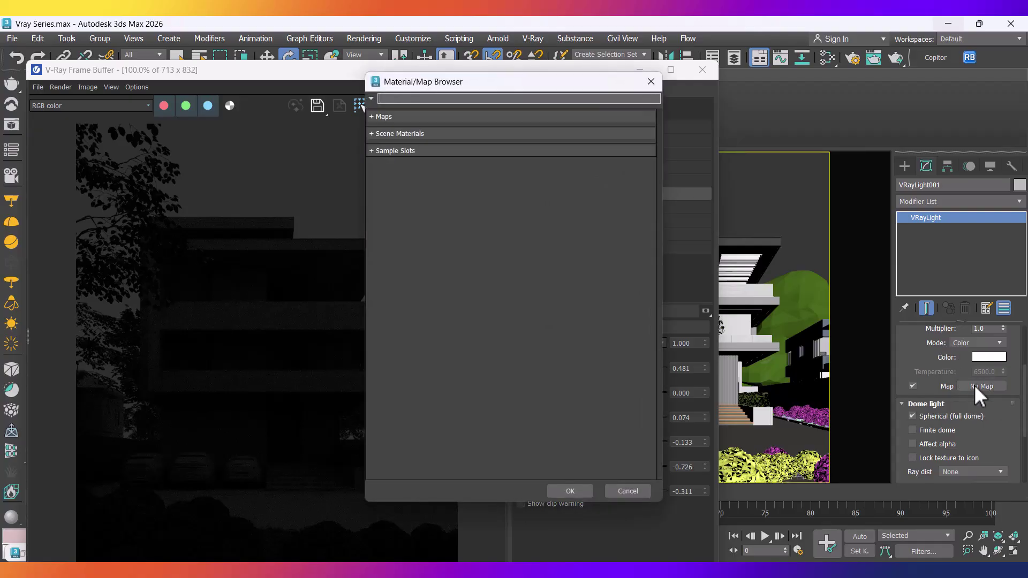
left_click(394, 117)
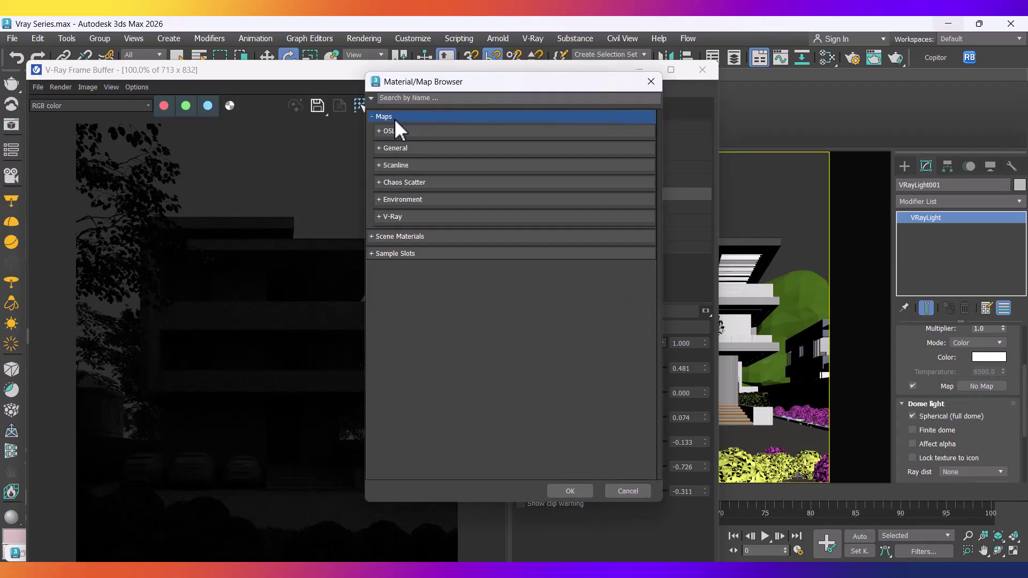
left_click(388, 217)
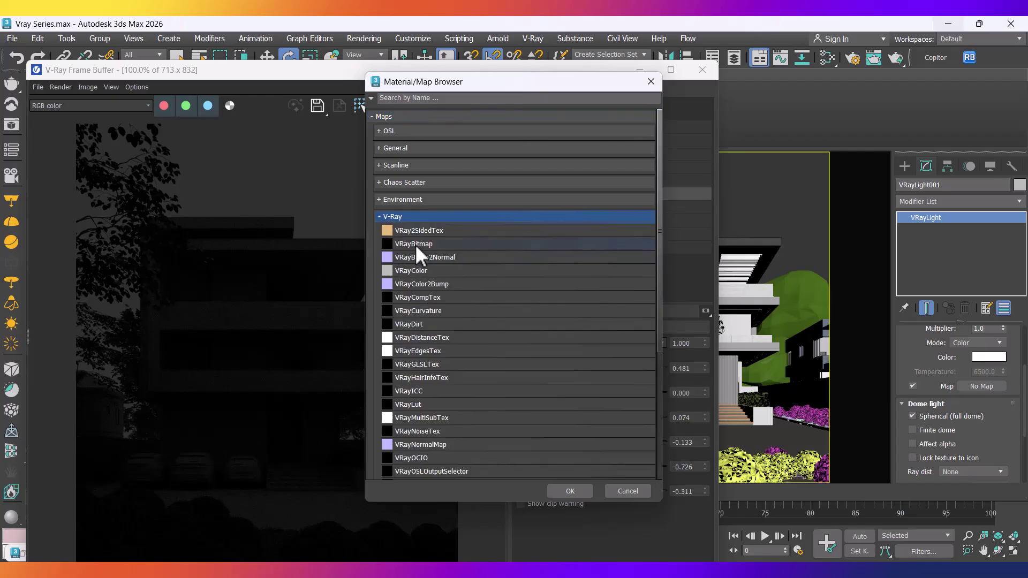
double_click(416, 243)
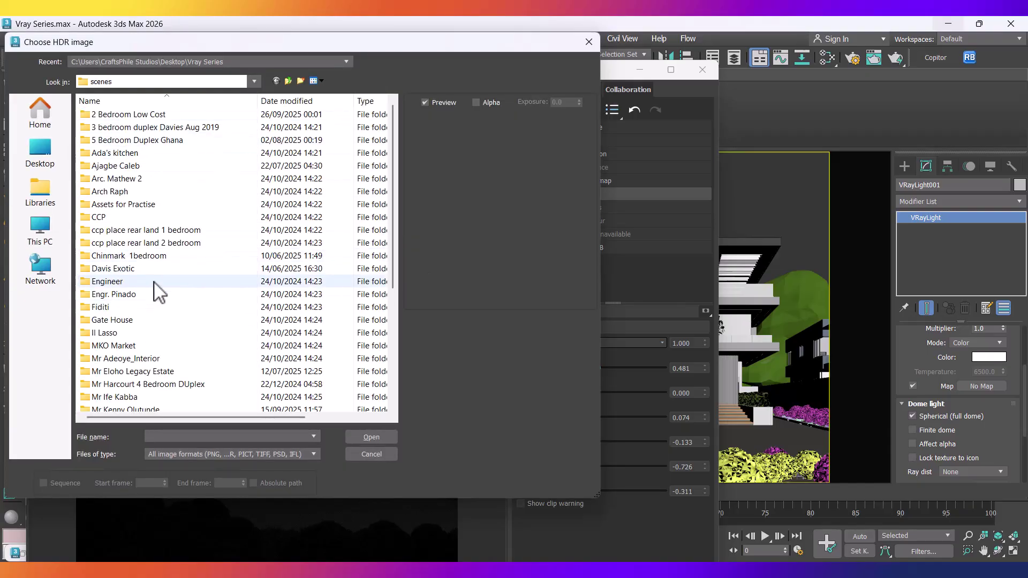
Step: Browse to the Vray Series folder on the Desktop to find the HDR image for the map
left_click(49, 199)
left_click(53, 161)
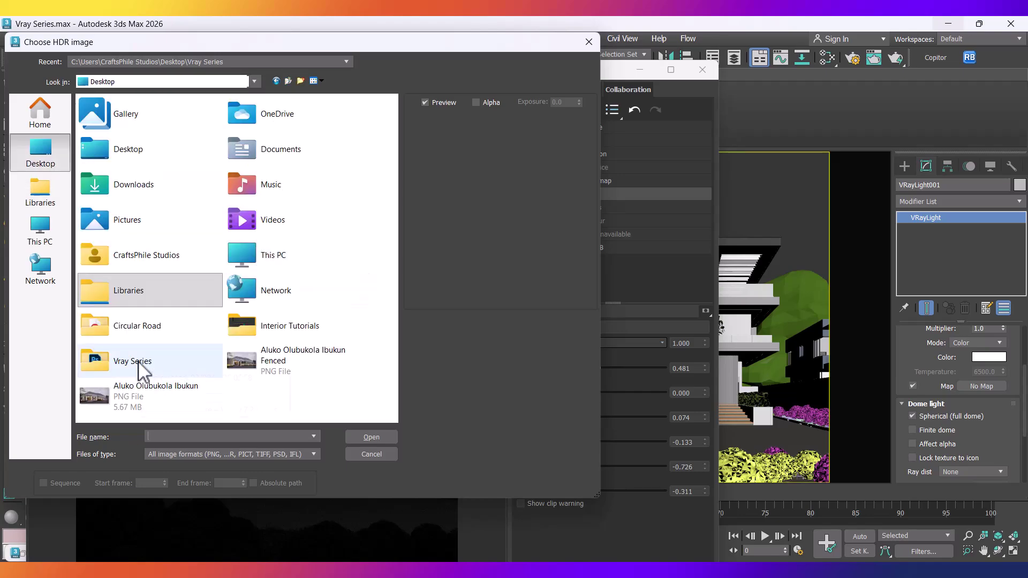
double_click(140, 370)
scroll(214, 300, "down", 10)
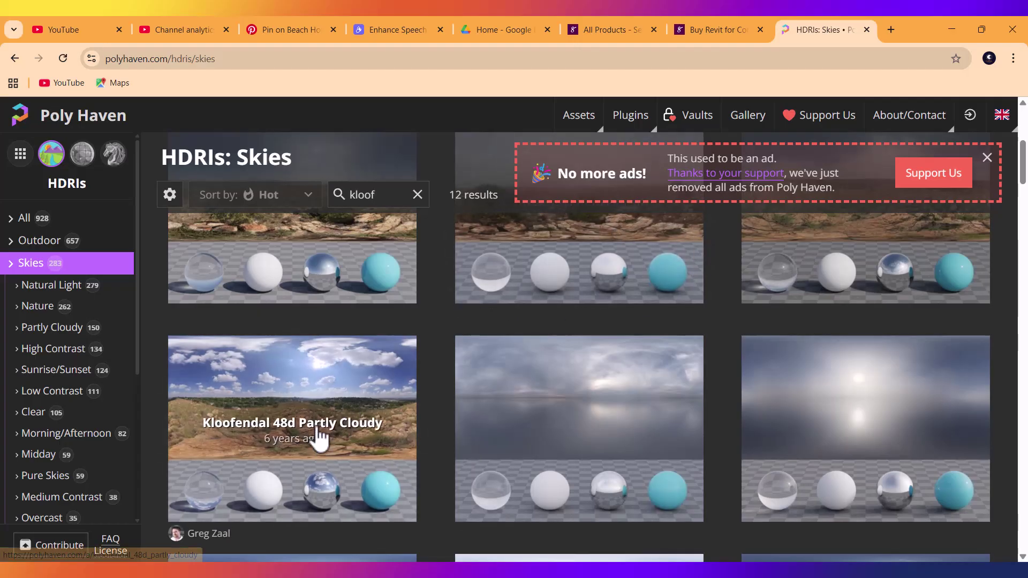
Step: Switch to the browser, open the Kloofendal 48d Partly Cloudy HDRI page and try the 1K and 2K download resolutions
left_click(308, 385)
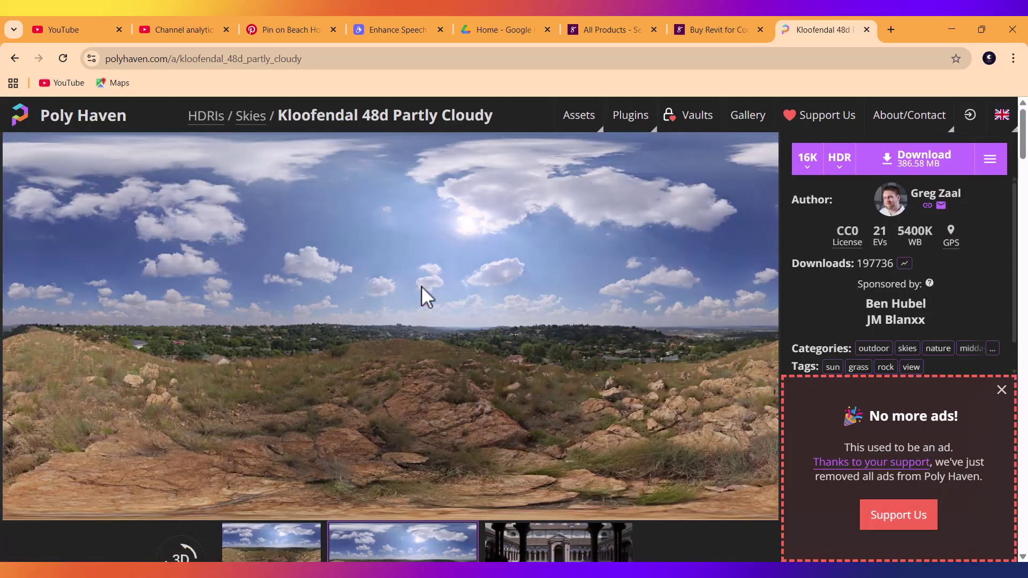
left_click(808, 172)
left_click(814, 203)
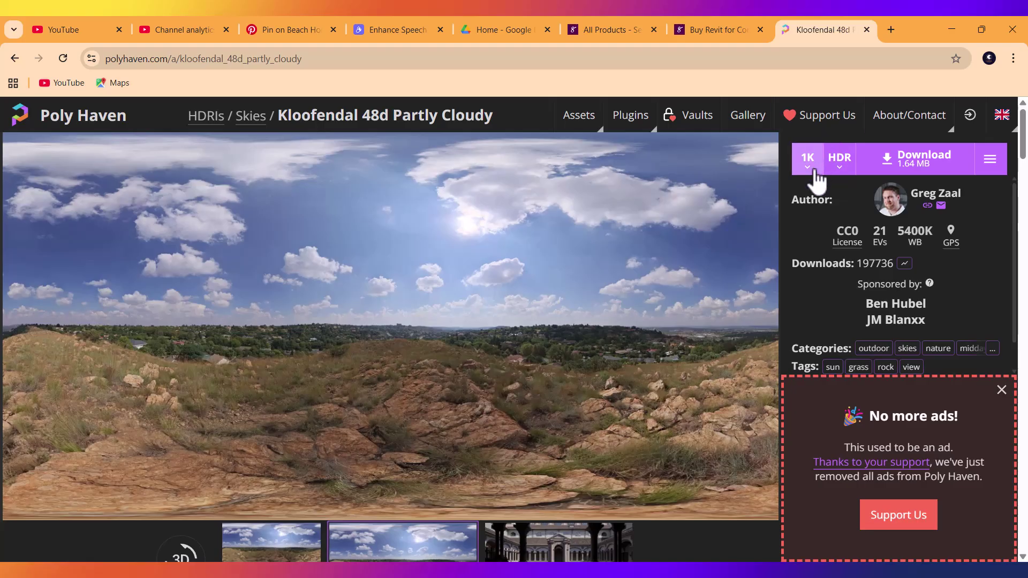
left_click(806, 170)
left_click(818, 217)
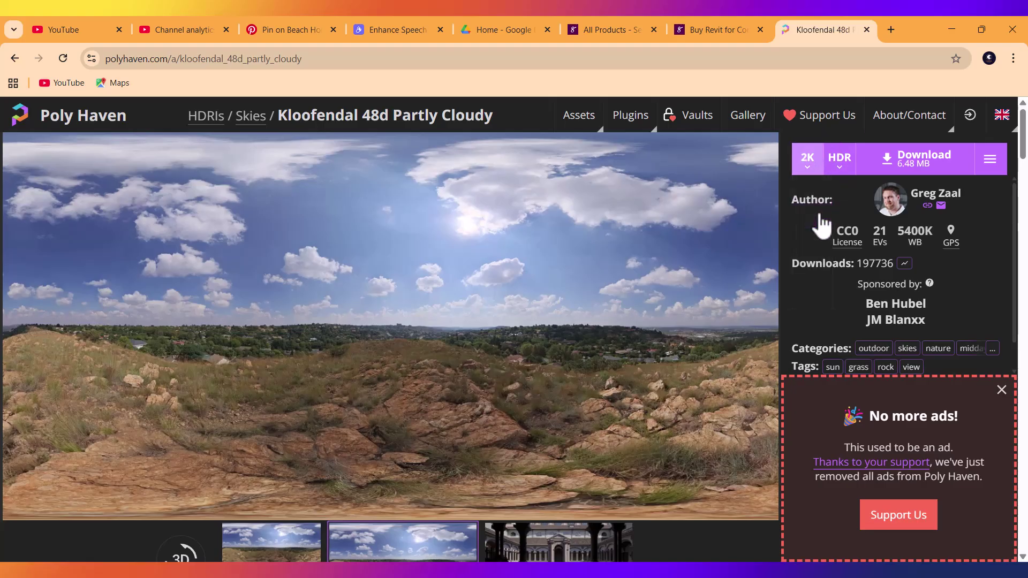
Step: Set the HDRI's download format to EXR and its resolution to 4K
left_click(839, 160)
left_click(843, 214)
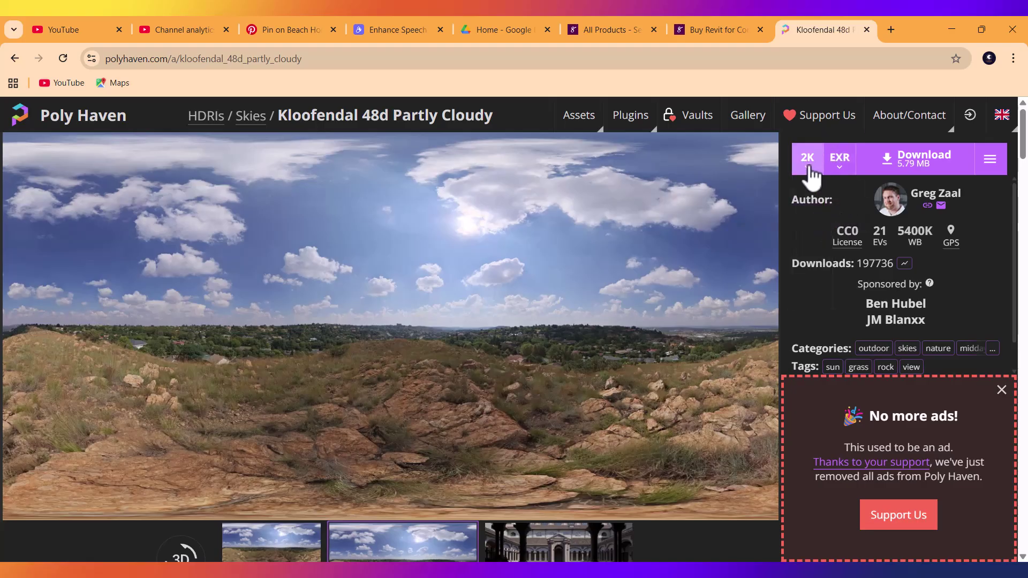
left_click(807, 170)
left_click(813, 242)
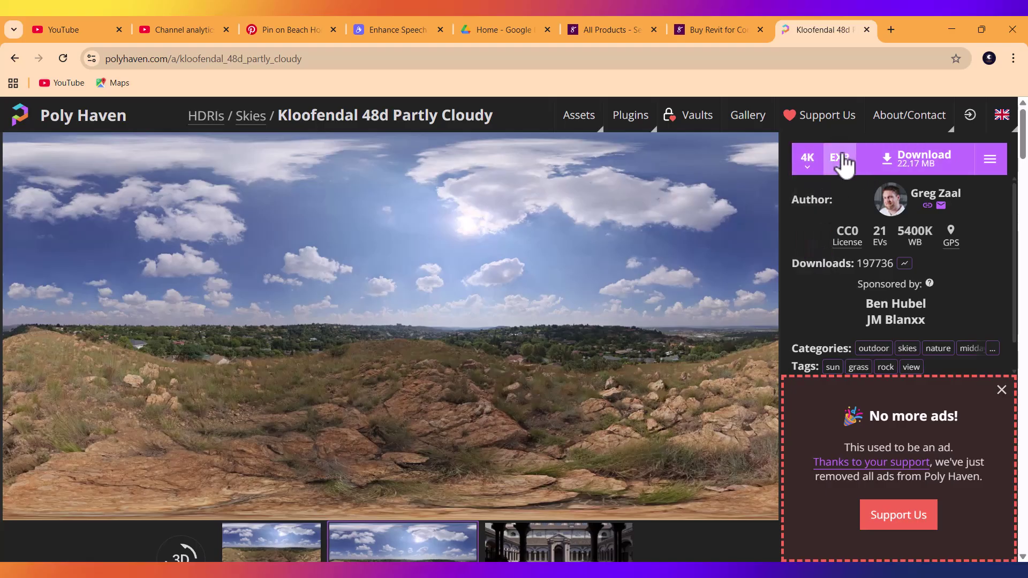
Step: Set the Kloofendal HDRI's download resolution to 16K and its format to HDR
left_click(811, 163)
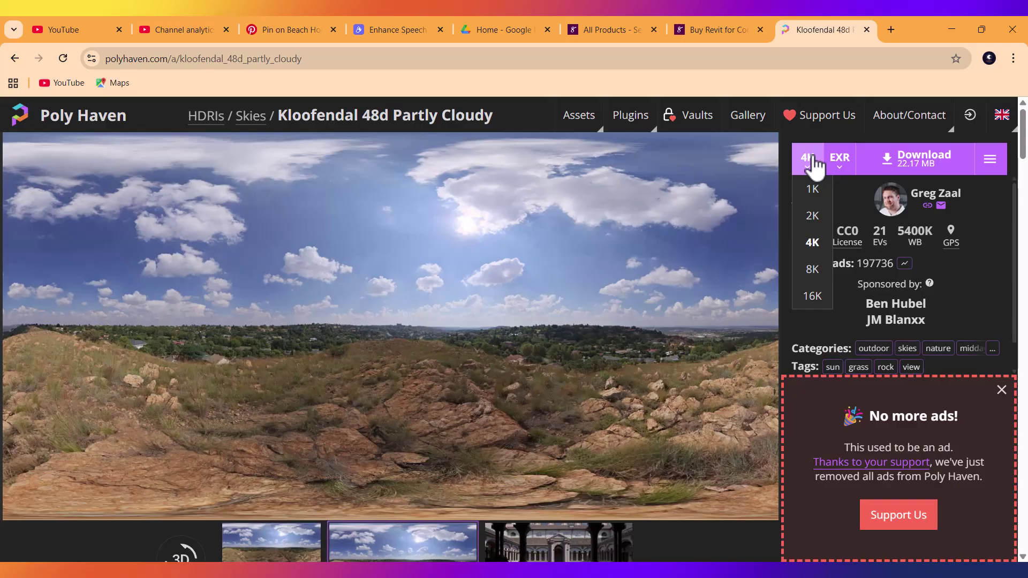
left_click(814, 297)
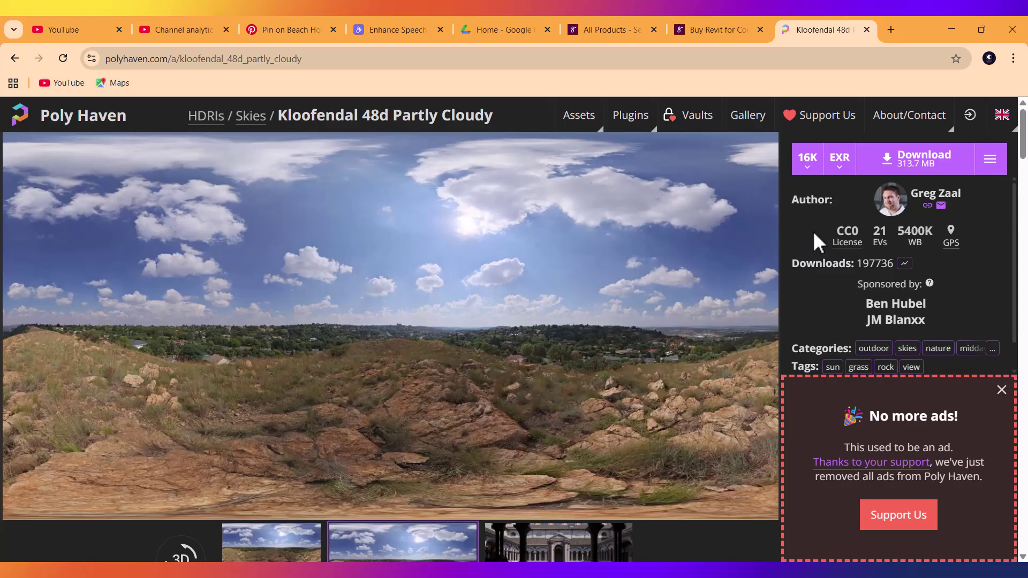
left_click(840, 170)
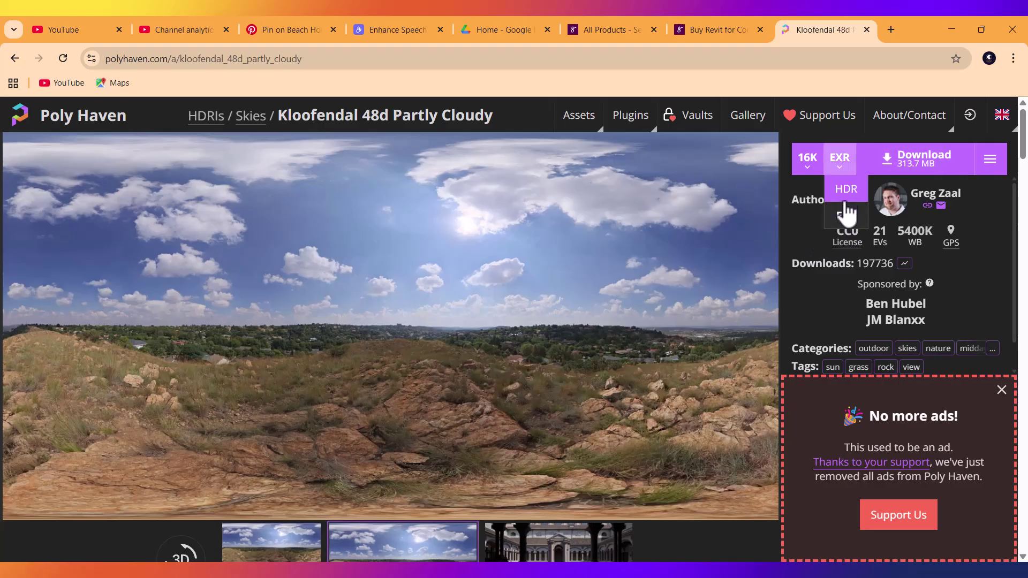
left_click(845, 190)
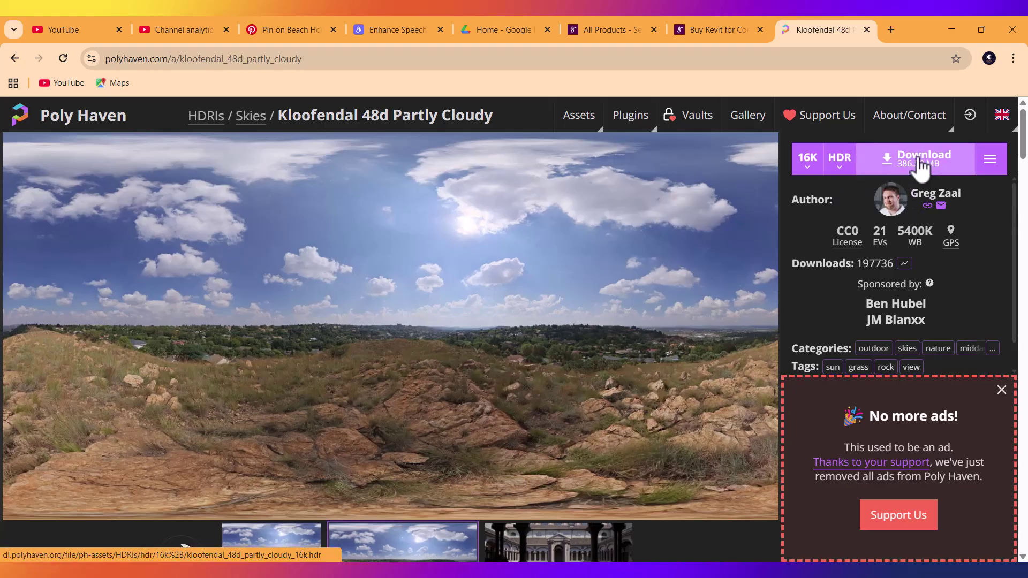
Step: Return to 3ds Max, load kloofendal_48d_partly_cloudy_16k into the dome light's map and move the V-Ray Frame Buffer fully into view
left_click(952, 30)
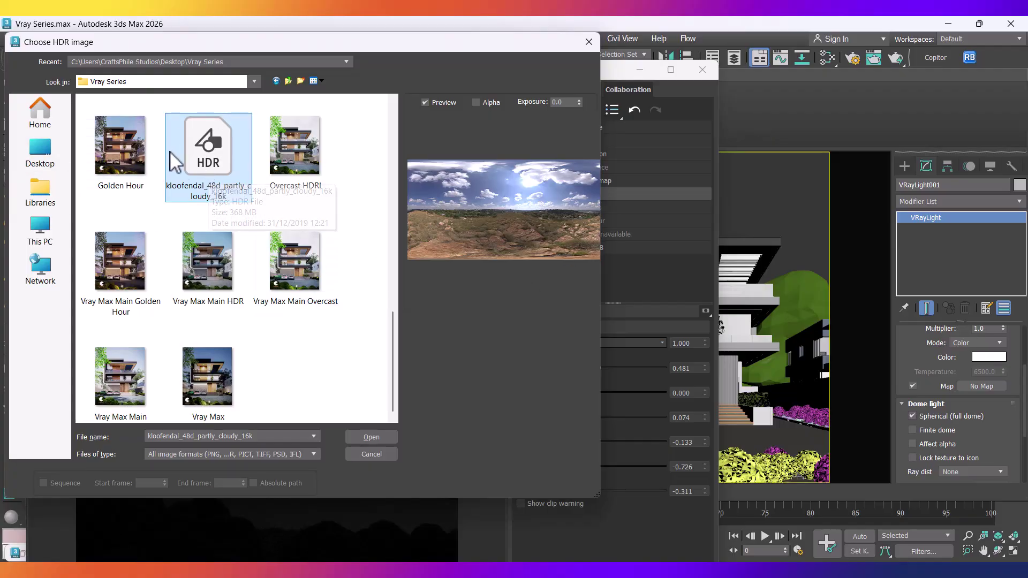
left_click(374, 436)
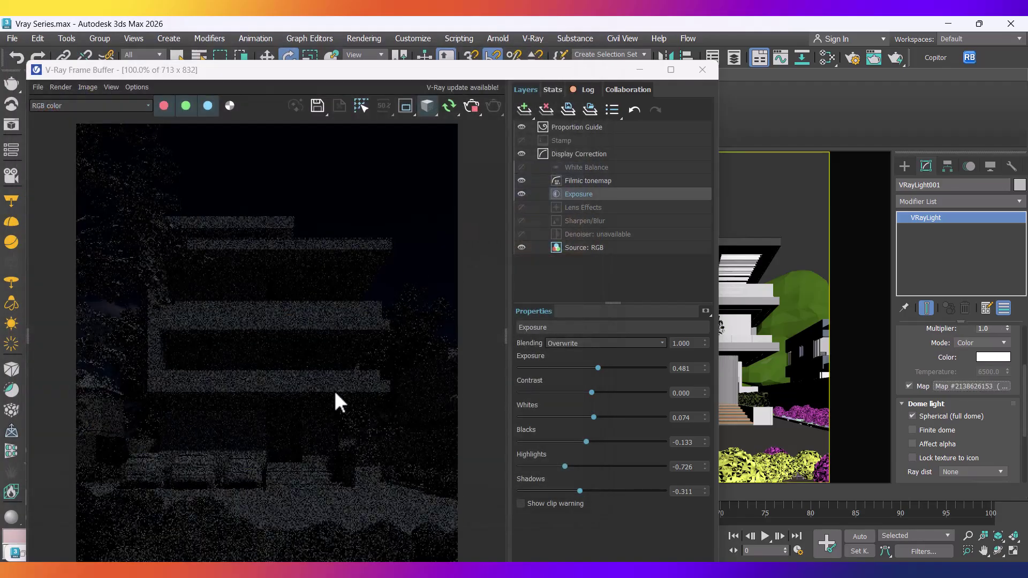
left_click_drag(291, 76, 435, 40)
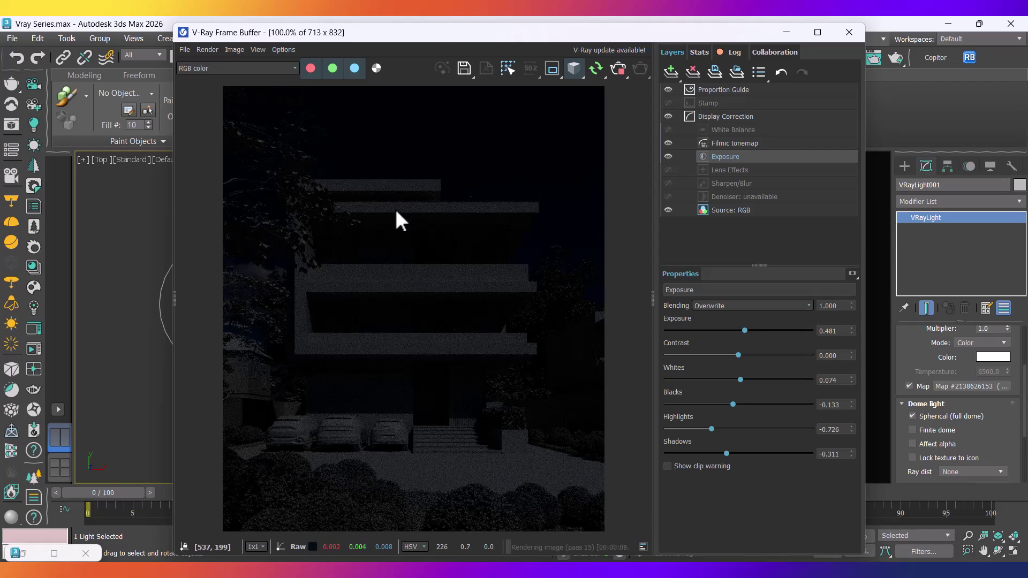
Step: Set the dome light's multiplier to 15 and raise it further to 30
scroll(916, 356, "up", 3)
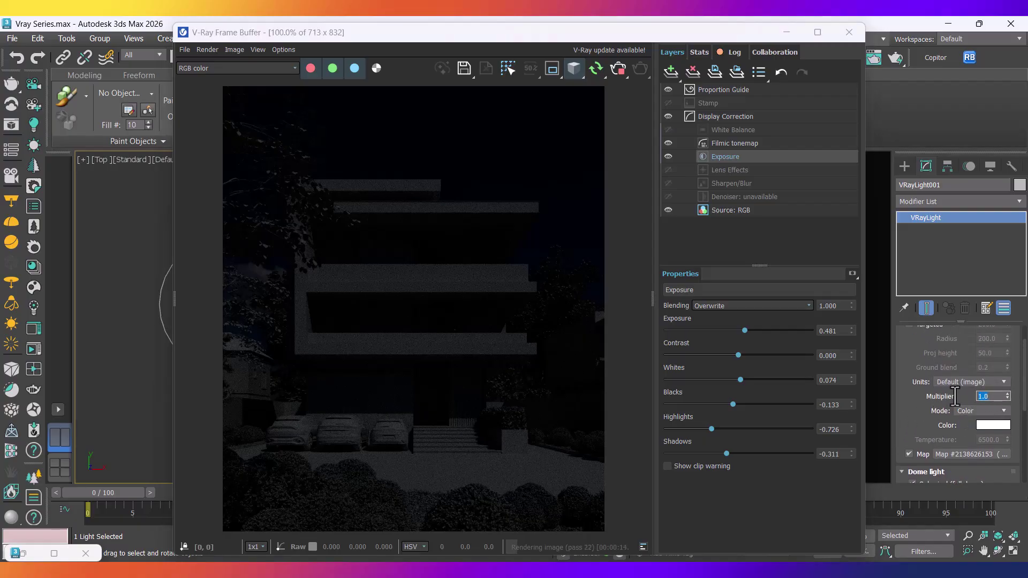
key("Return")
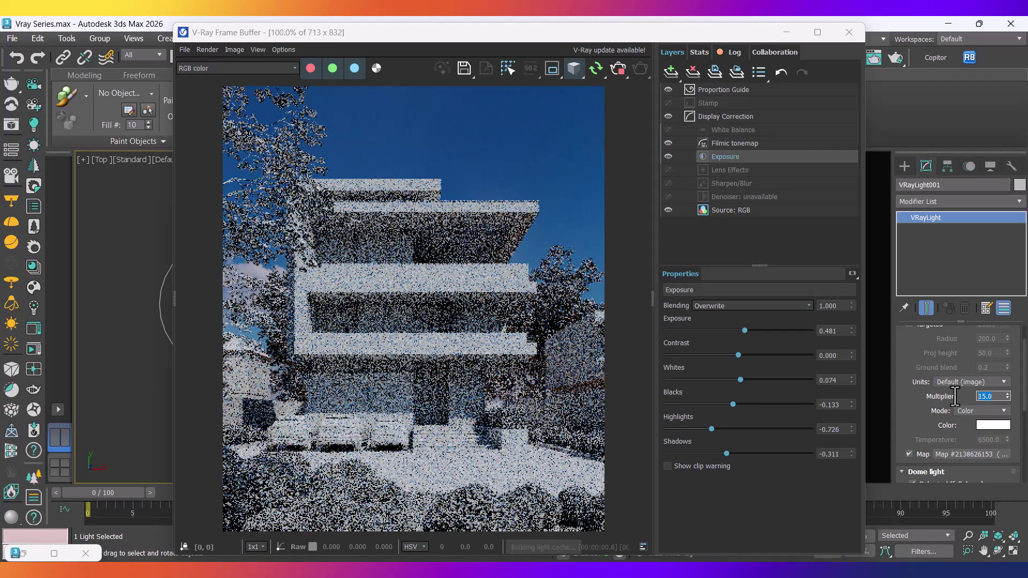
type("30")
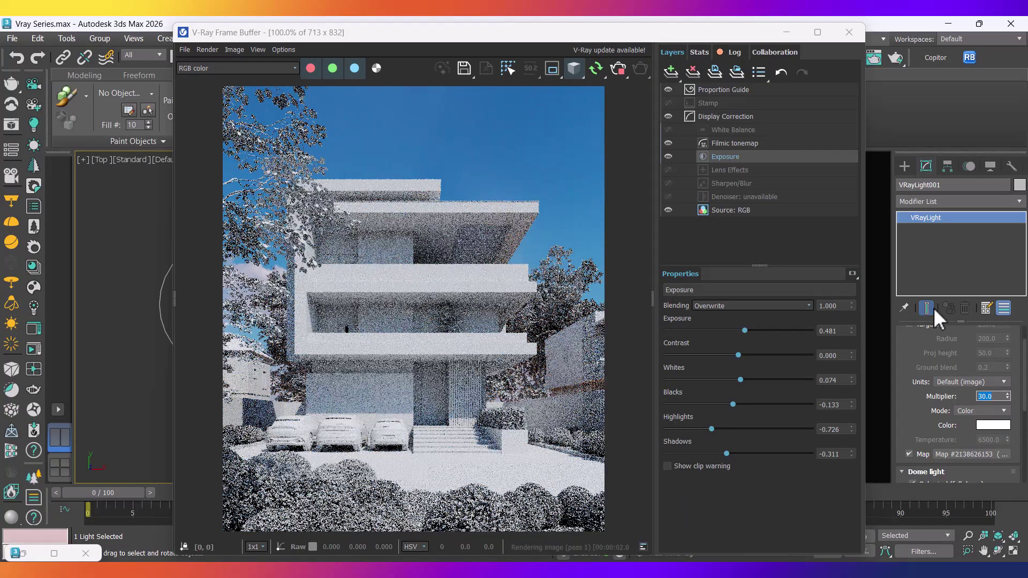
Step: Lock the dome light's texture to its icon and rotate the light in the Top view to -75 degrees about Z
left_click_drag(936, 426, 925, 311)
left_click(926, 407)
left_click_drag(379, 40, 560, 50)
left_click_drag(268, 298, 293, 288)
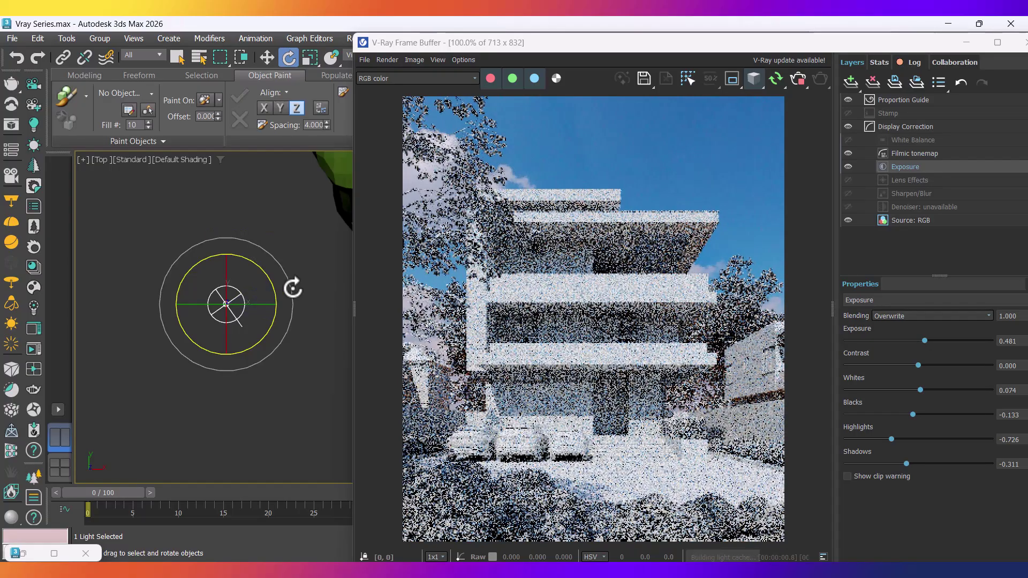
left_click_drag(266, 278, 272, 280)
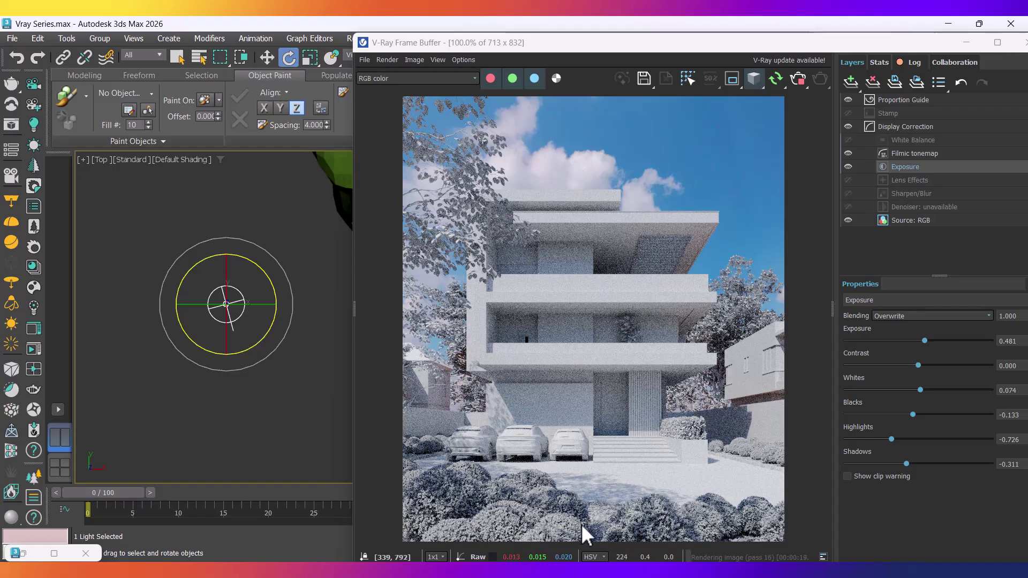
Step: Open the Daylight HDRI.png reference image to compare it with the render and return to the V-Ray Frame Buffer
left_click(583, 570)
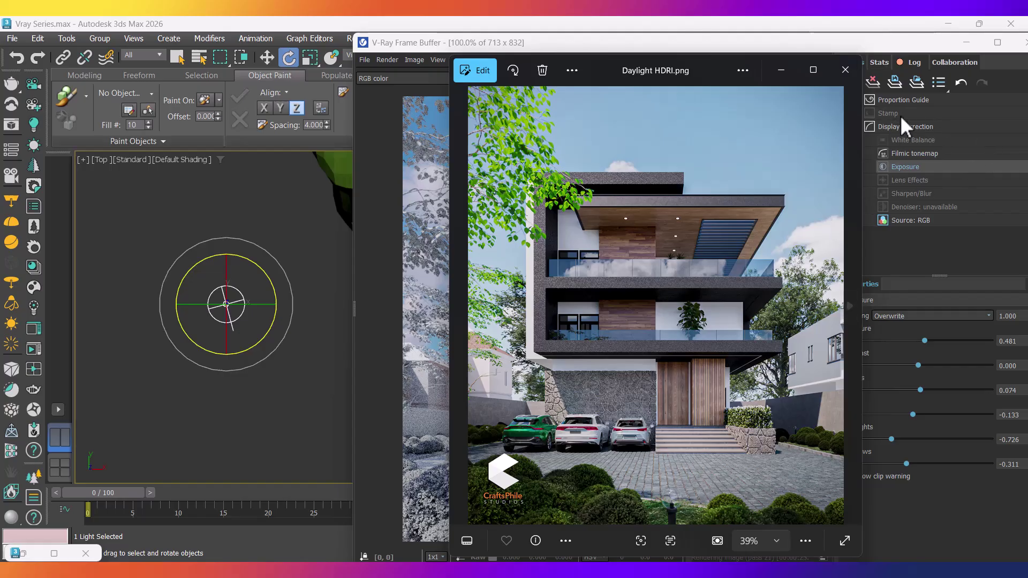
left_click(967, 43)
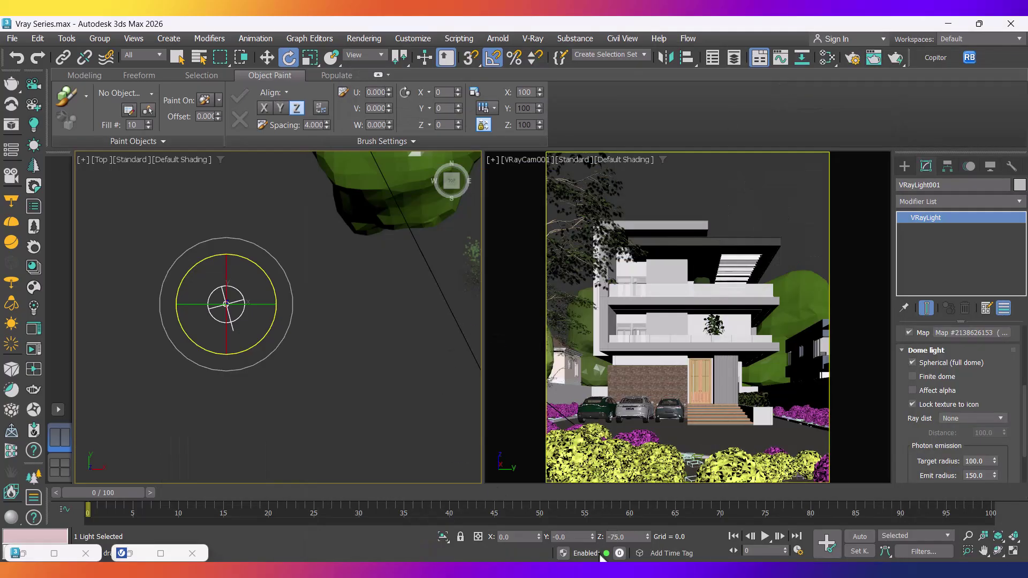
left_click(126, 554)
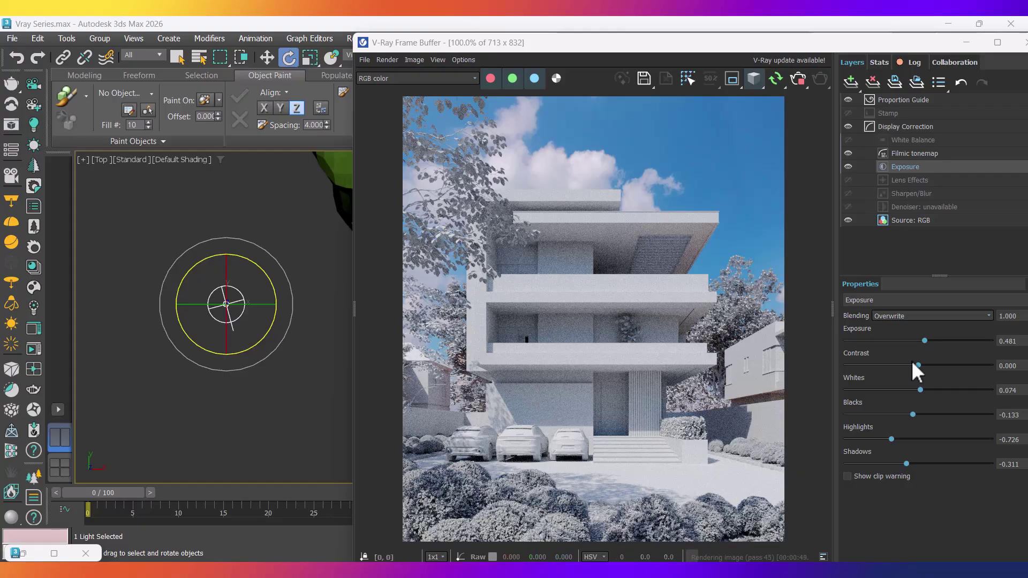
Step: Open the Slate Material Editor and add a Color Correction map to the empty view
left_click_drag(879, 42, 645, 279)
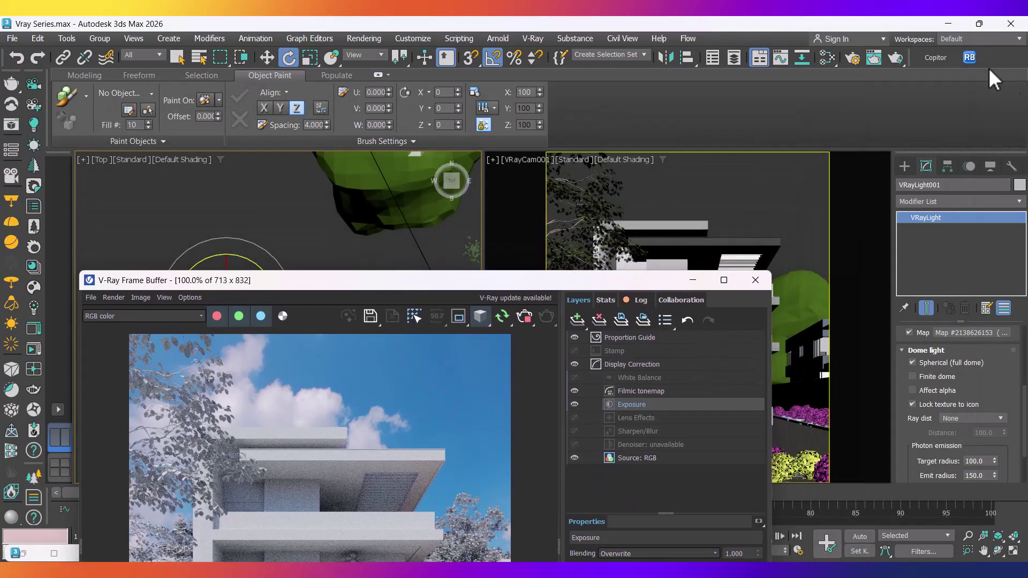
left_click(828, 57)
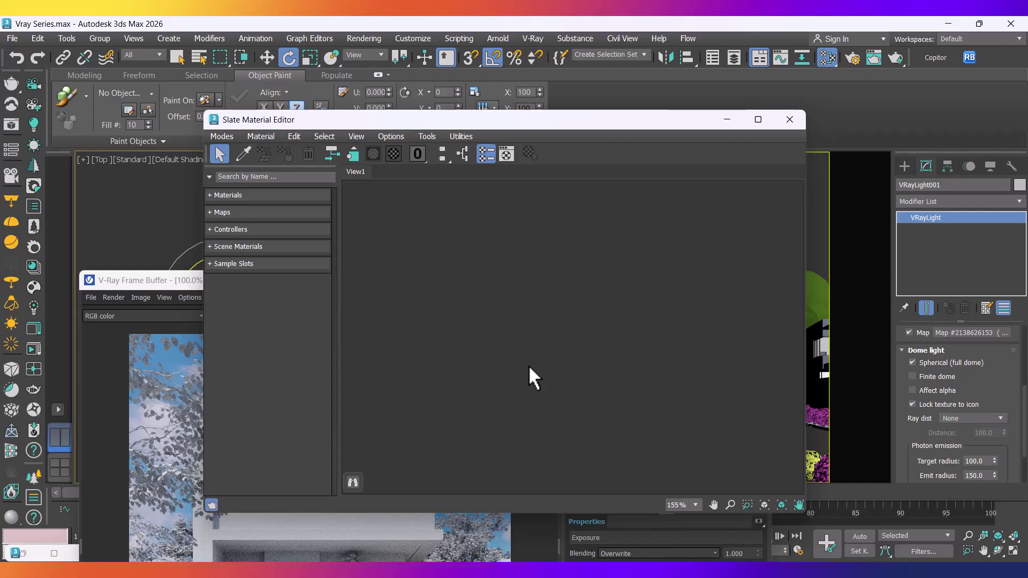
right_click(493, 298)
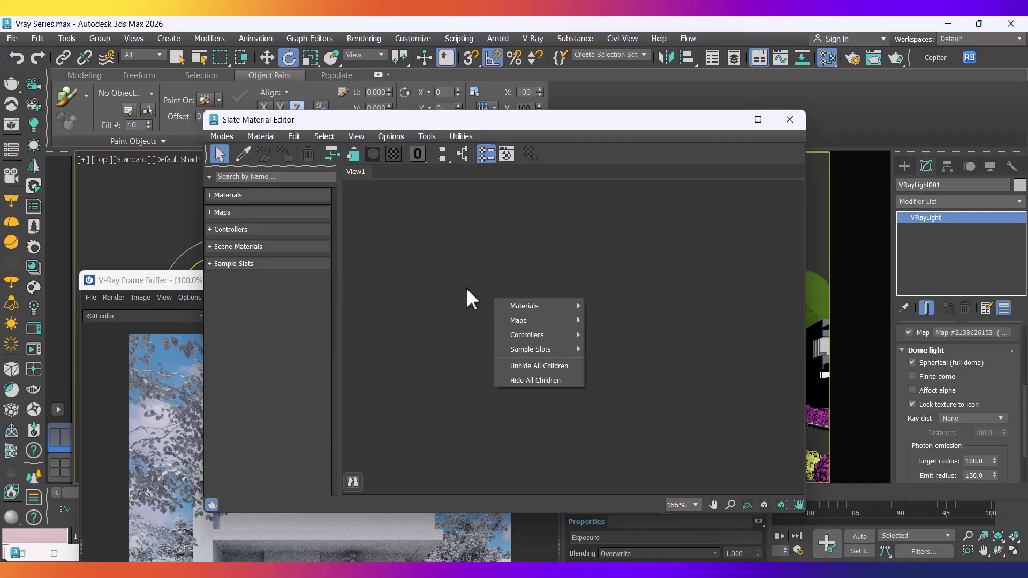
mouse_move(547, 318)
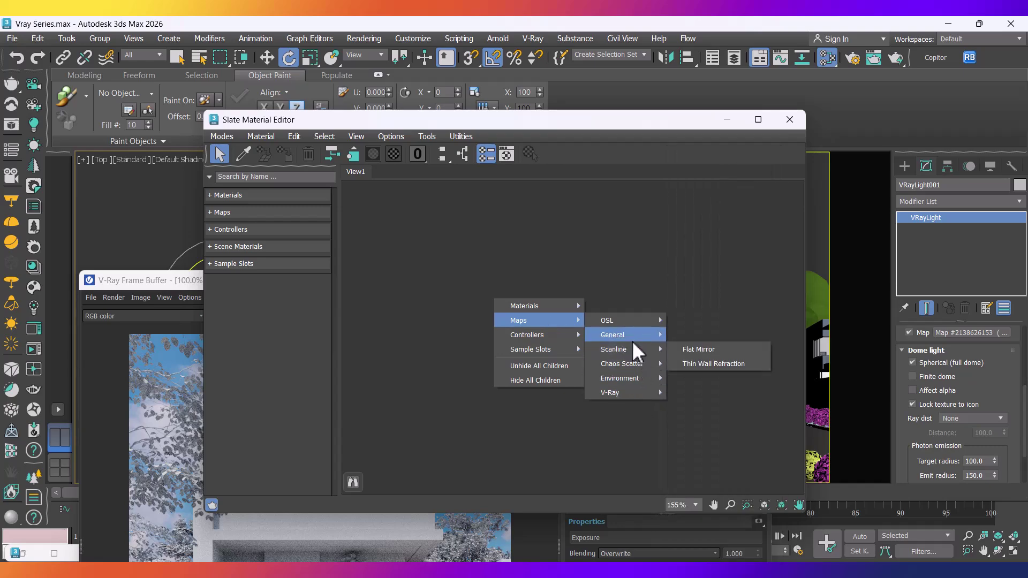
mouse_move(632, 337)
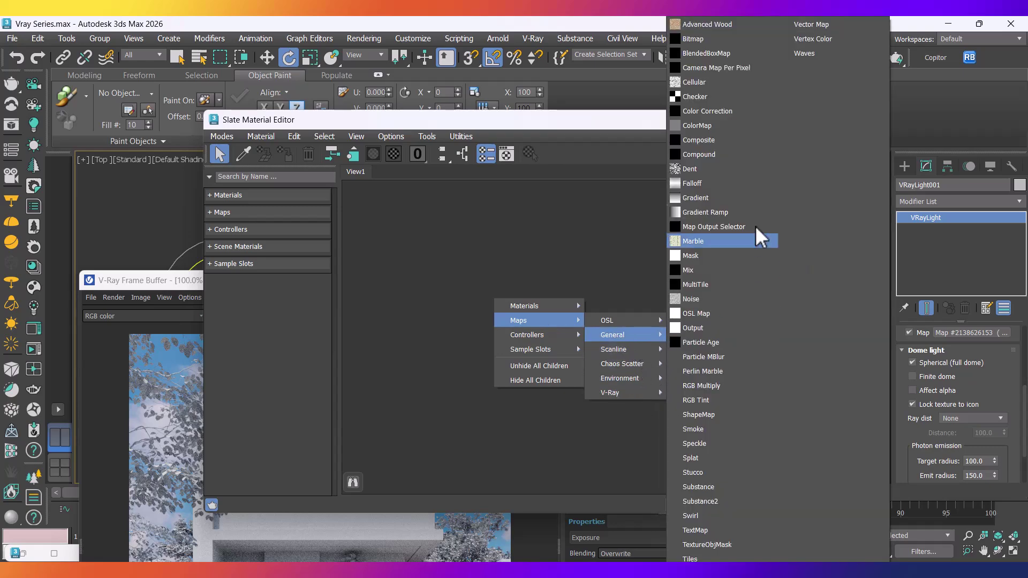
left_click(702, 111)
left_click(614, 412)
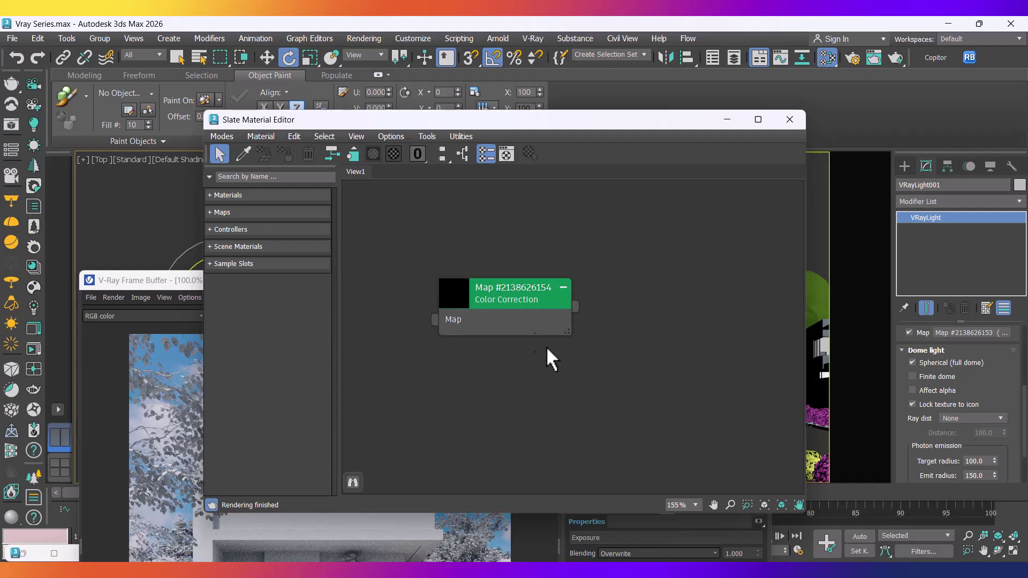
left_click_drag(504, 300, 554, 317)
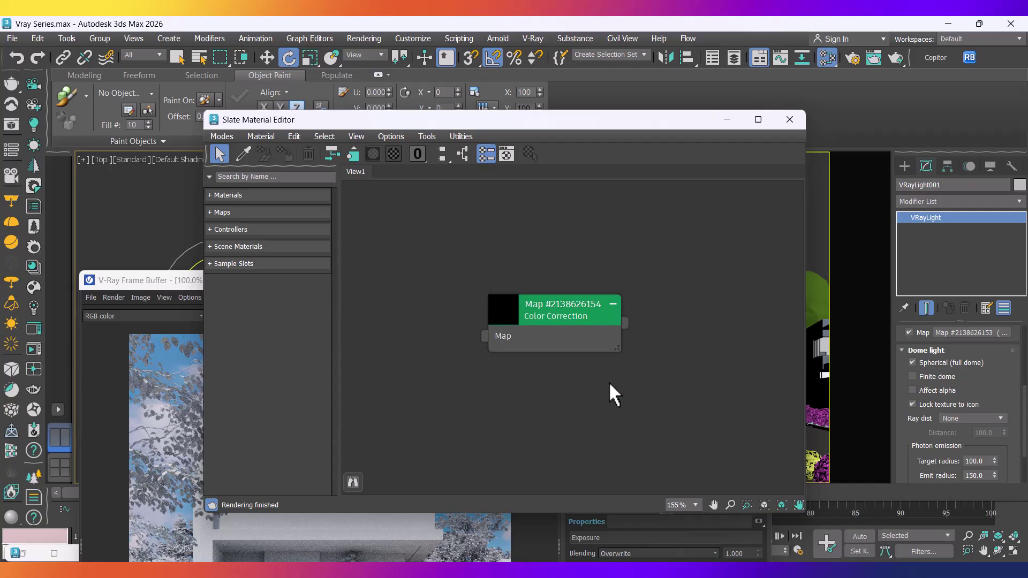
Step: Bring the dome light's HDRI bitmap into the Slate Material Editor and connect it to the Color Correction's Map input
left_click_drag(990, 338, 415, 370)
left_click(474, 357)
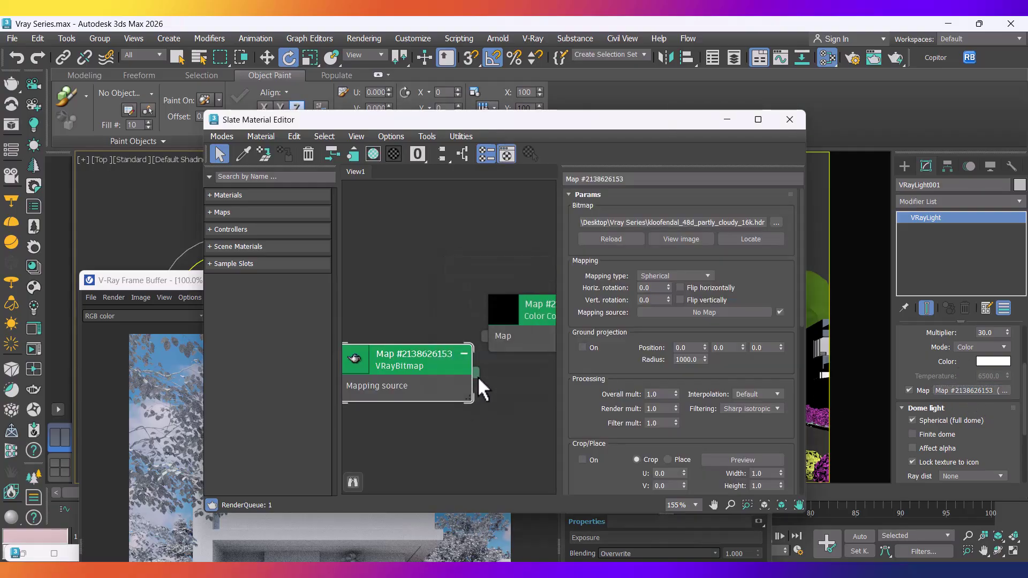
middle_click_drag(436, 425, 453, 427)
left_click_drag(438, 368, 412, 352)
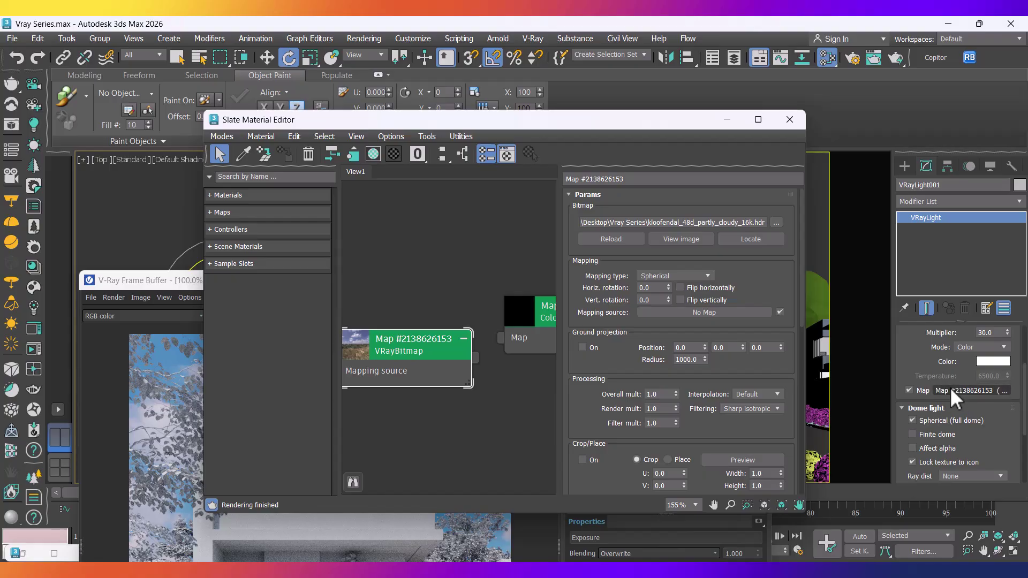
left_click_drag(475, 360, 500, 341)
middle_click_drag(496, 406, 428, 410)
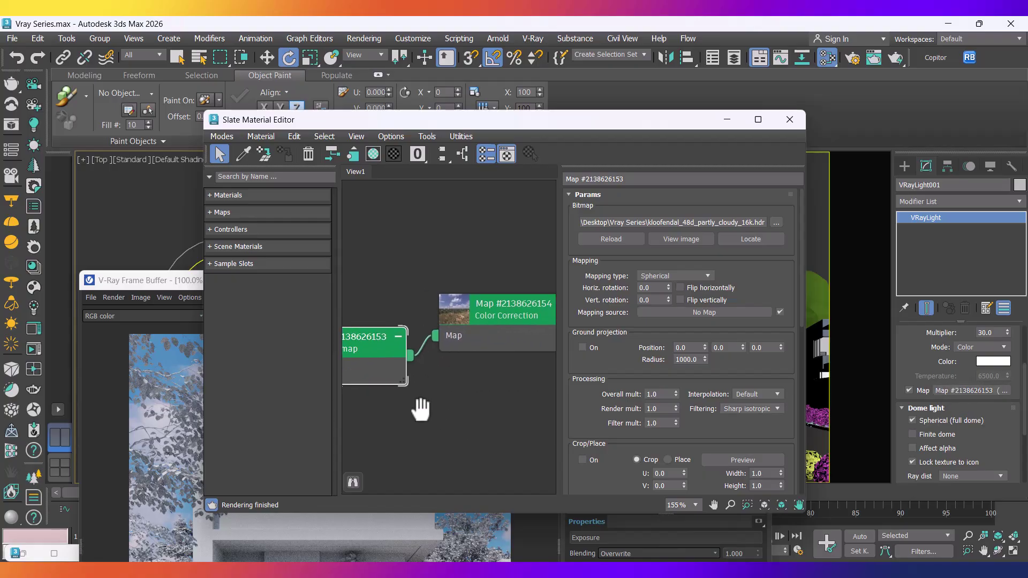
Step: Open the Color Correction's parameters and assign its output to the dome light's map slot
middle_click_drag(518, 413, 459, 427)
double_click(451, 316)
left_click_drag(441, 332, 466, 325)
middle_click_drag(418, 374, 408, 403)
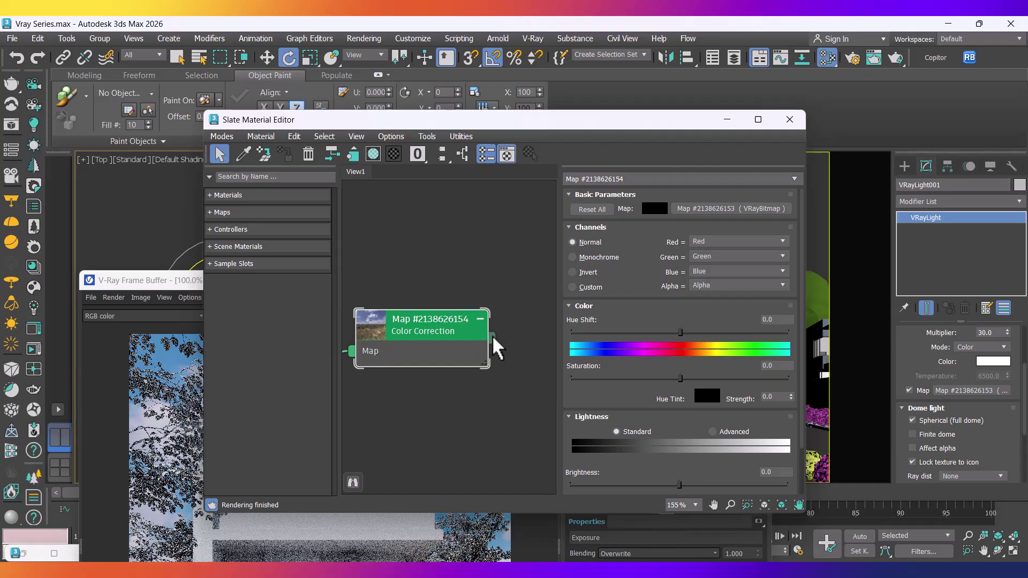
left_click_drag(493, 338, 987, 392)
left_click(477, 333)
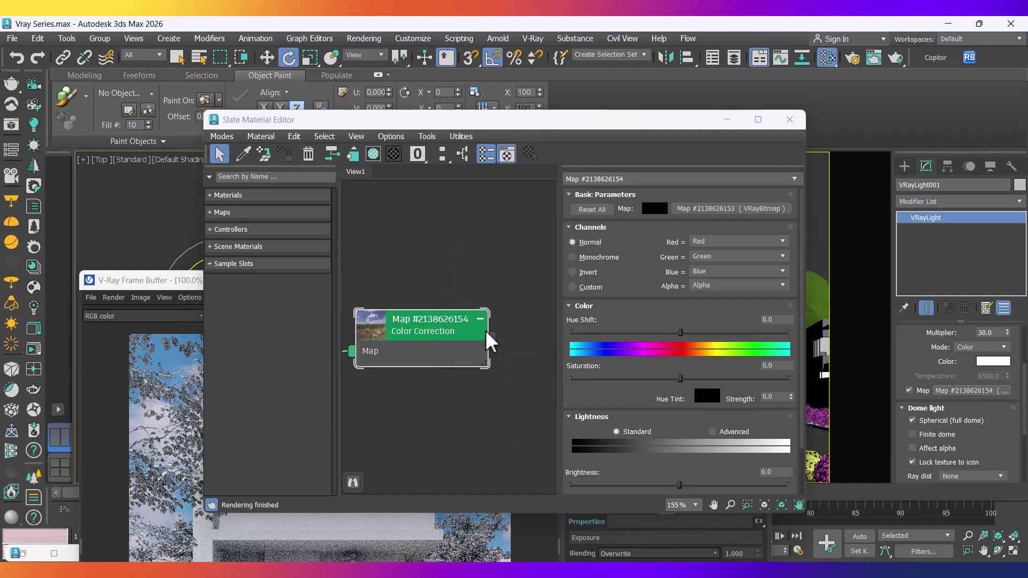
left_click(479, 415)
left_click(438, 326)
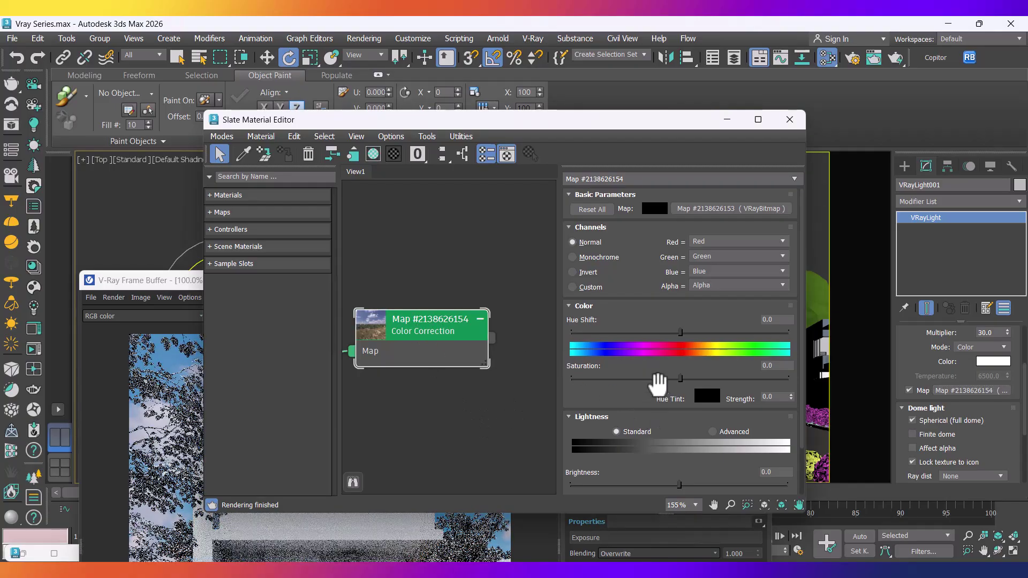
Step: Try lowering the Color Correction's saturation to about -26, compare it in the render and reset it to 0
left_click_drag(678, 378, 653, 379)
left_click_drag(157, 275, 101, 153)
left_click_drag(421, 123, 518, 113)
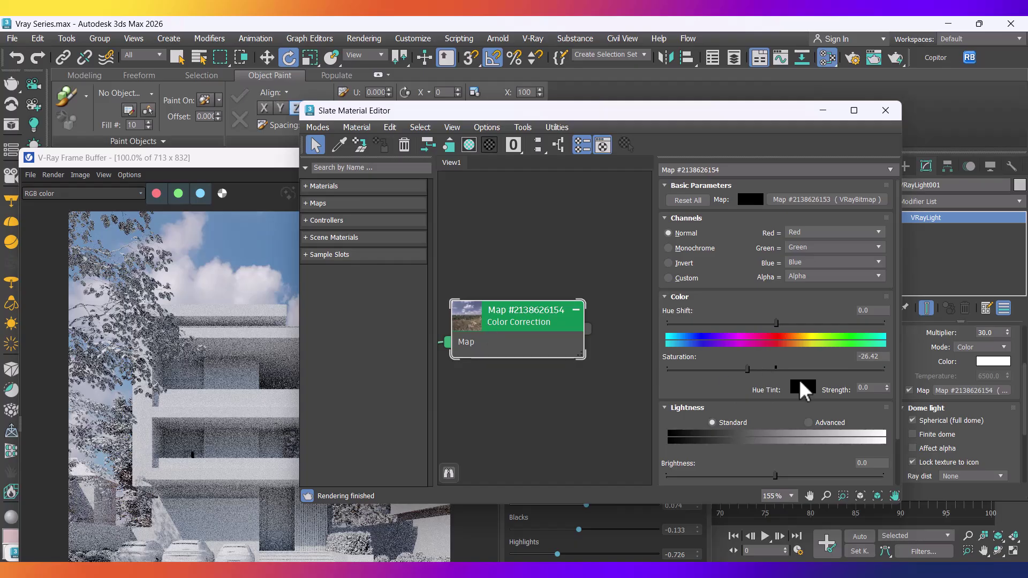
left_click_drag(882, 358, 829, 353)
type("0")
key("Return")
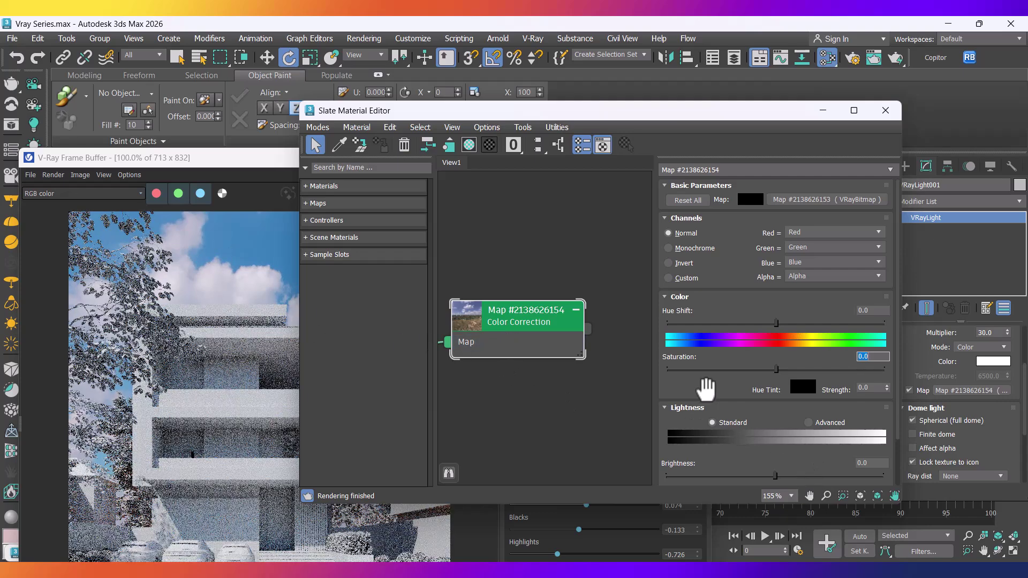
Step: Switch the Color Correction's lightness to Advanced, enable the blue channel and set its gain to 90
left_click(809, 423)
left_click_drag(723, 379, 719, 289)
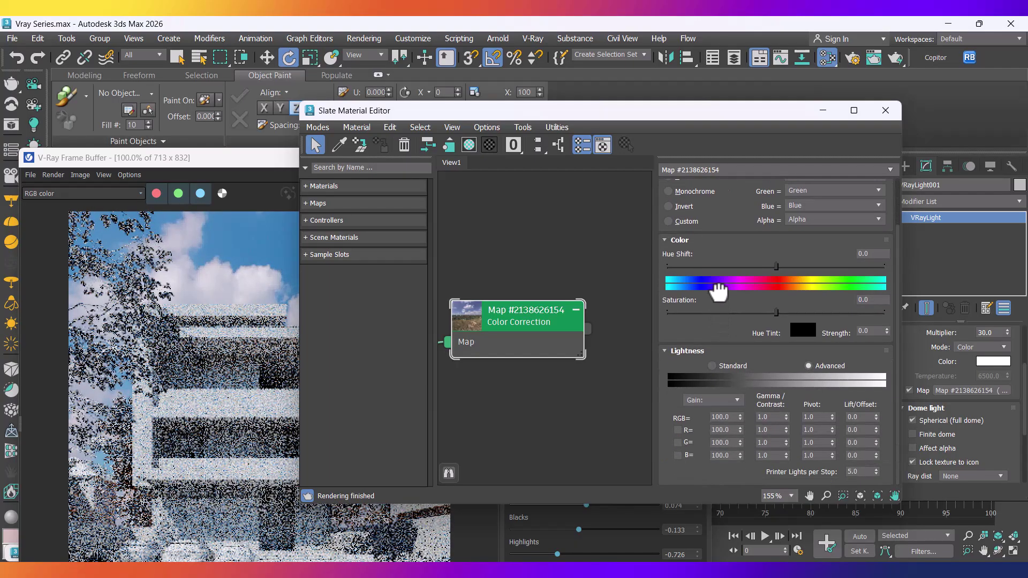
left_click(678, 456)
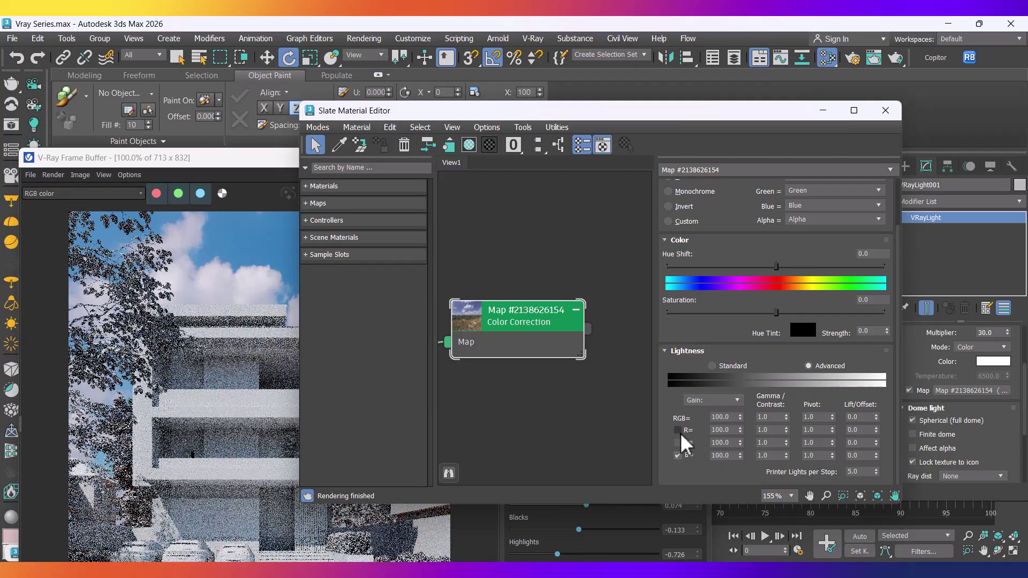
left_click(722, 455)
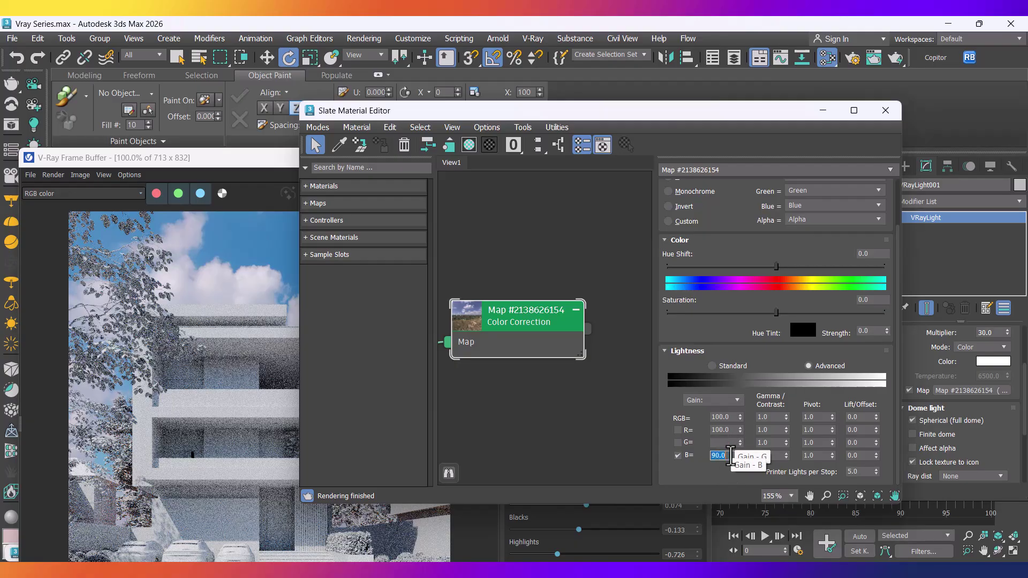
Step: Bring the V-Ray Frame Buffer forward and examine how the reduced blue gain affects the sky and the building
left_click(239, 155)
left_click_drag(321, 156, 170, 146)
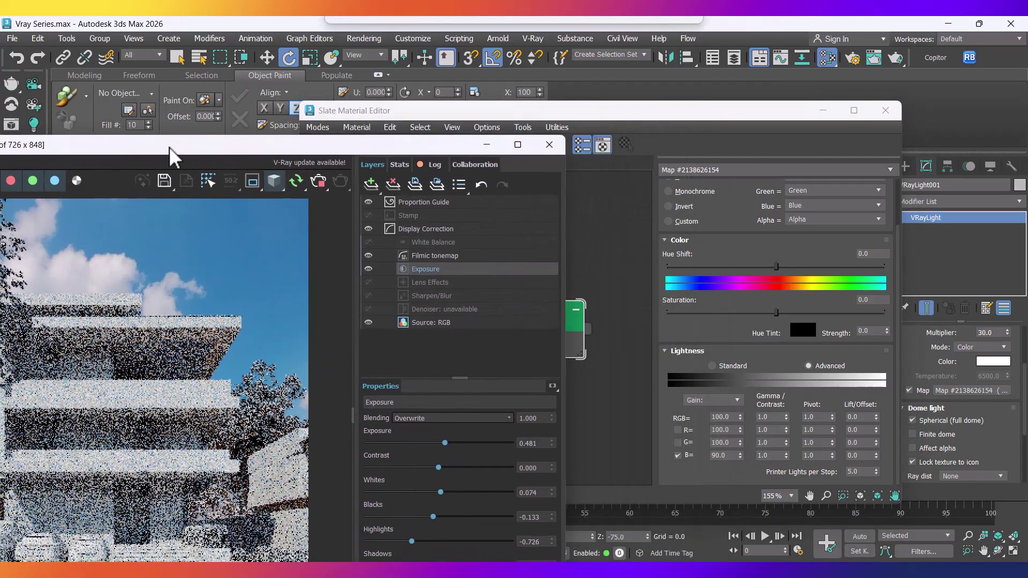
left_click(713, 456)
left_click(121, 333)
left_click_drag(233, 149, 419, 54)
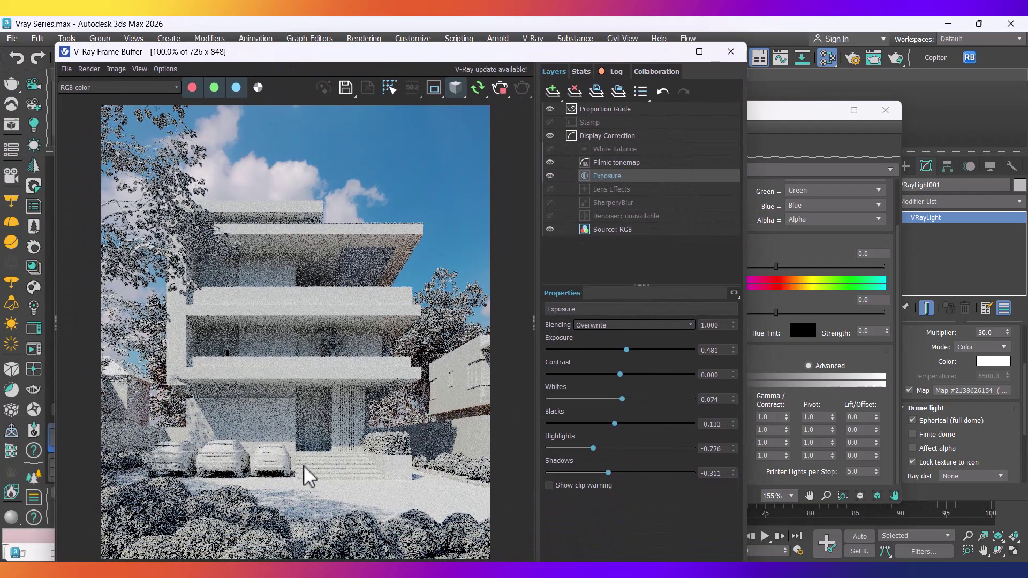
left_click_drag(434, 54, 293, 79)
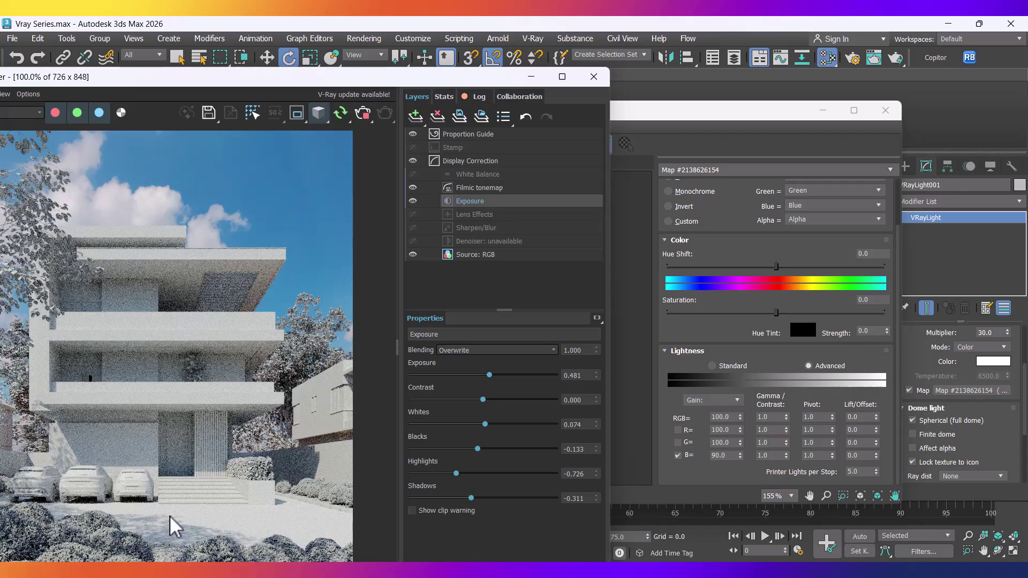
left_click_drag(231, 76, 360, 45)
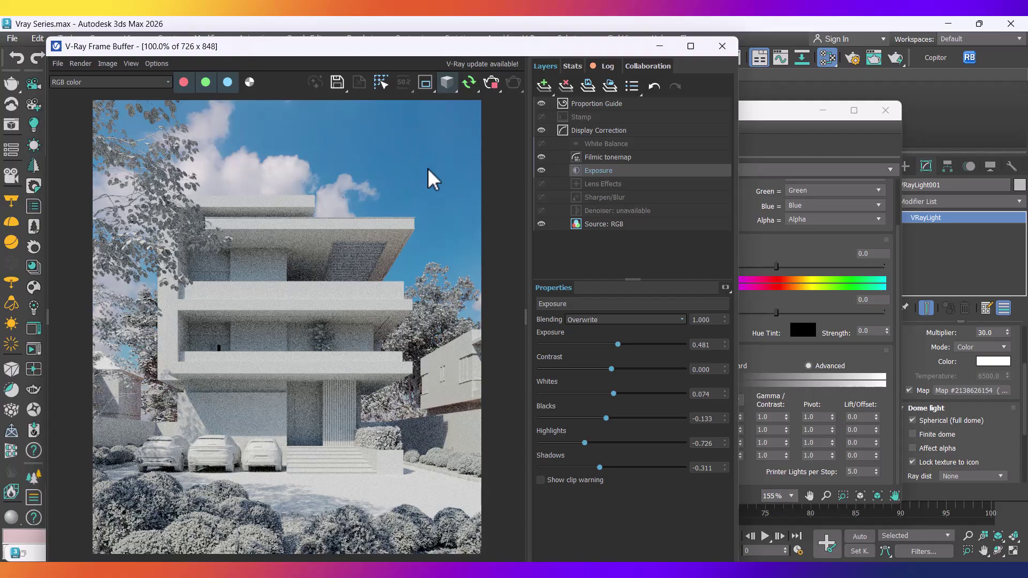
Step: Set the Color Correction's blue gain to 95 and bring the updated render fully into view
left_click_drag(519, 53, 366, 73)
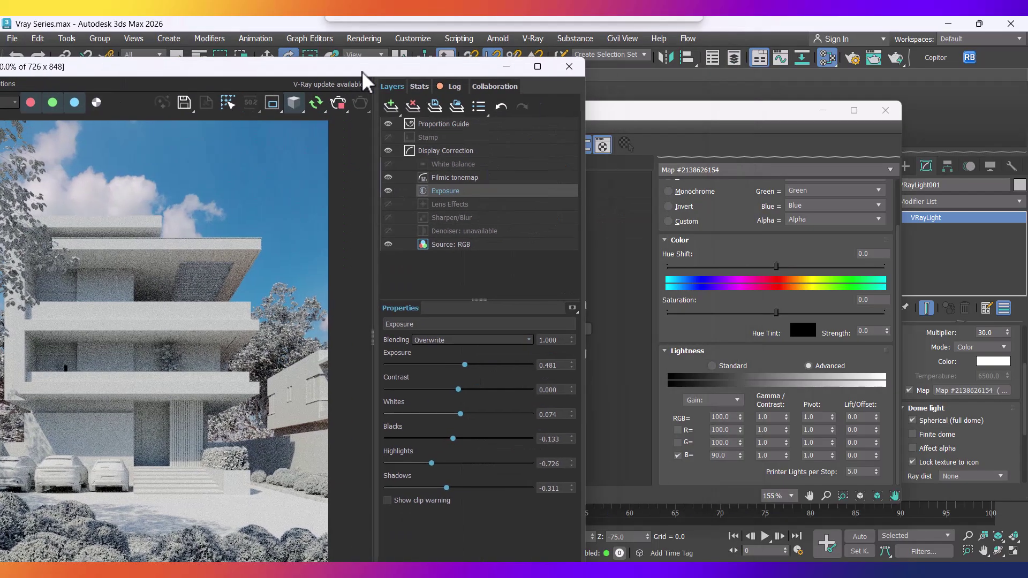
left_click(726, 456)
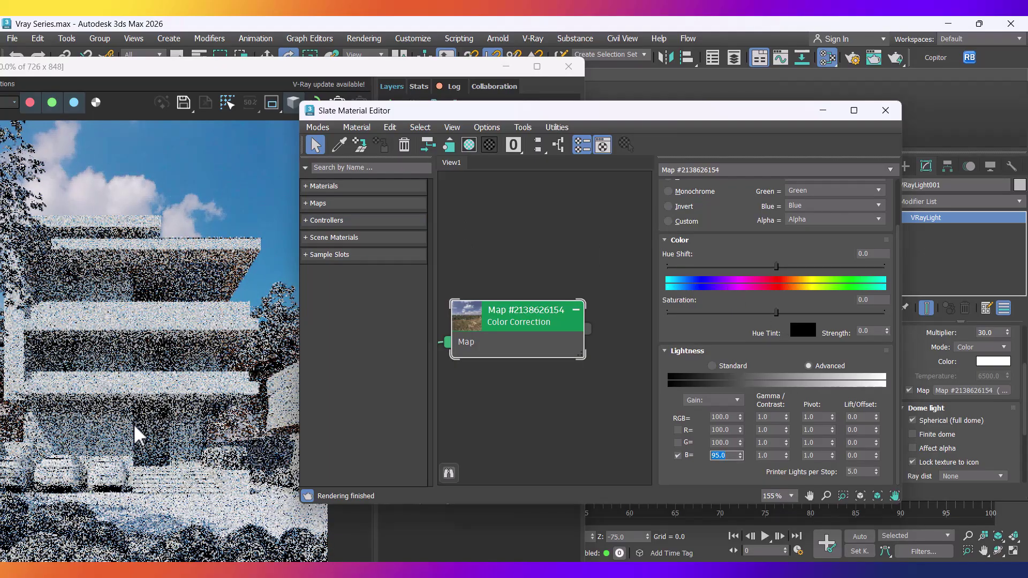
left_click(180, 399)
left_click_drag(218, 70, 541, 30)
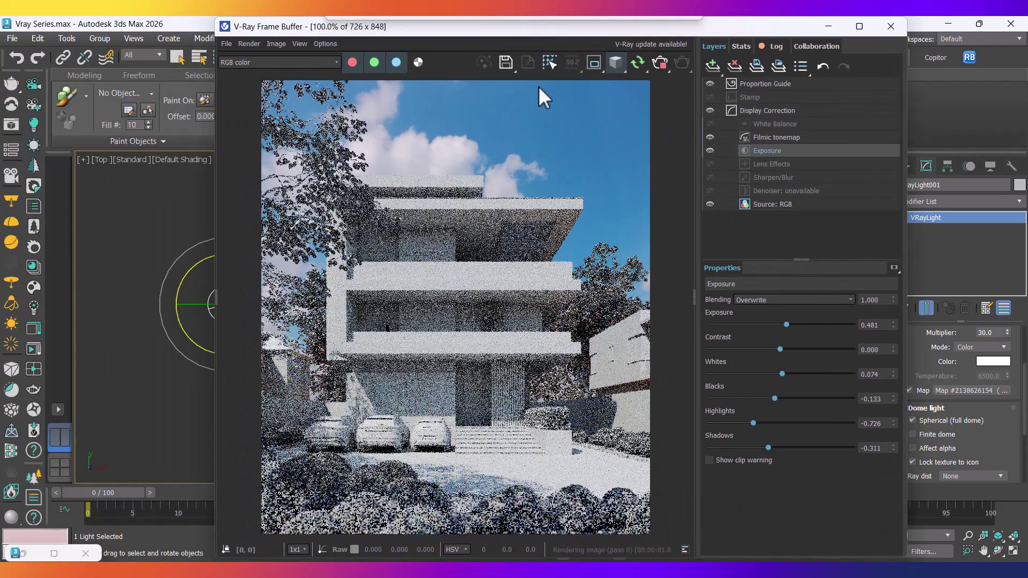